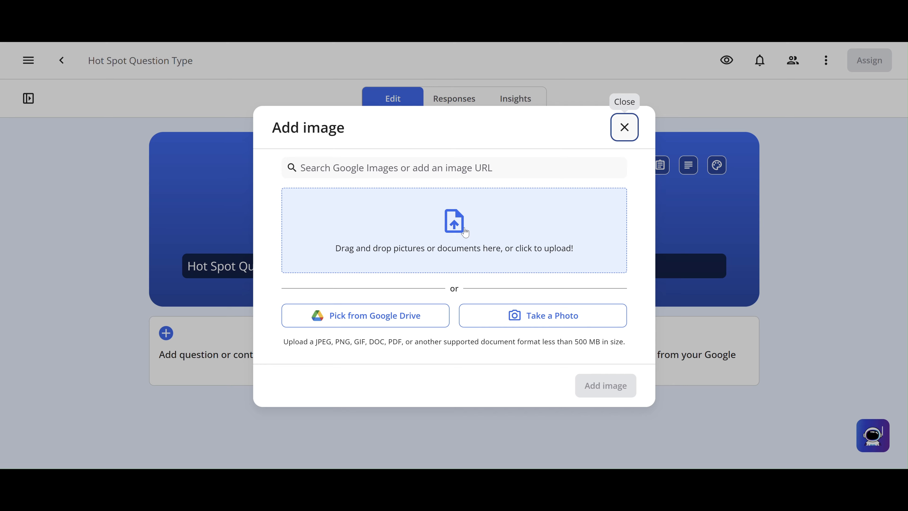
{"action": "left_click", "coordinate": [465, 232]}
{"action": "left_click", "coordinate": [135, 104]}
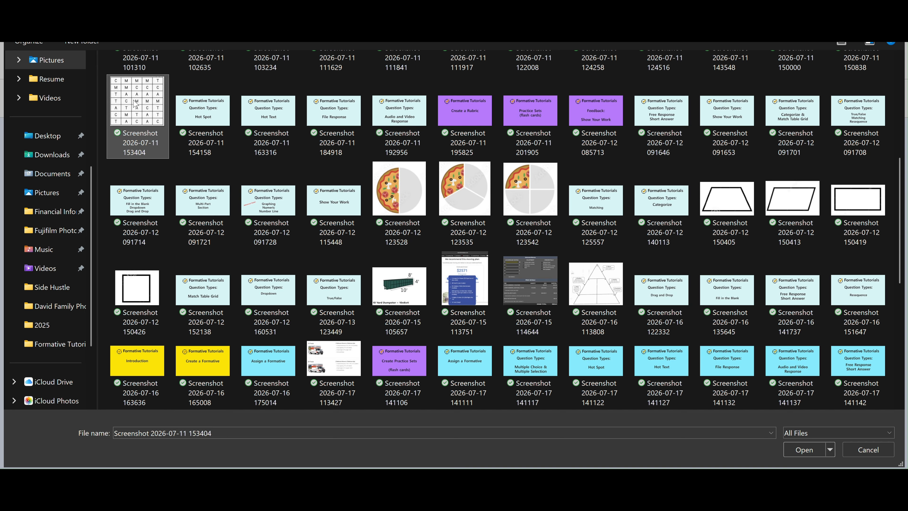
{"action": "double_click", "coordinate": [136, 104]}
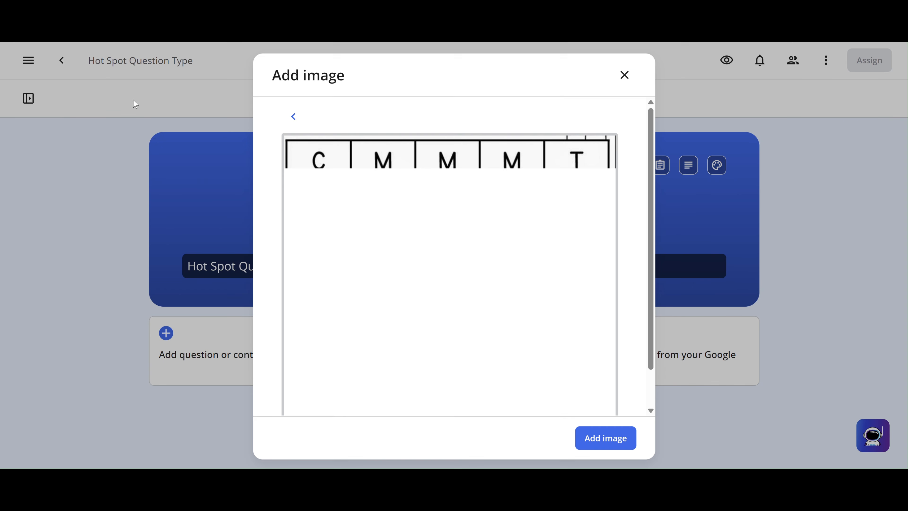
{"action": "left_click", "coordinate": [604, 439]}
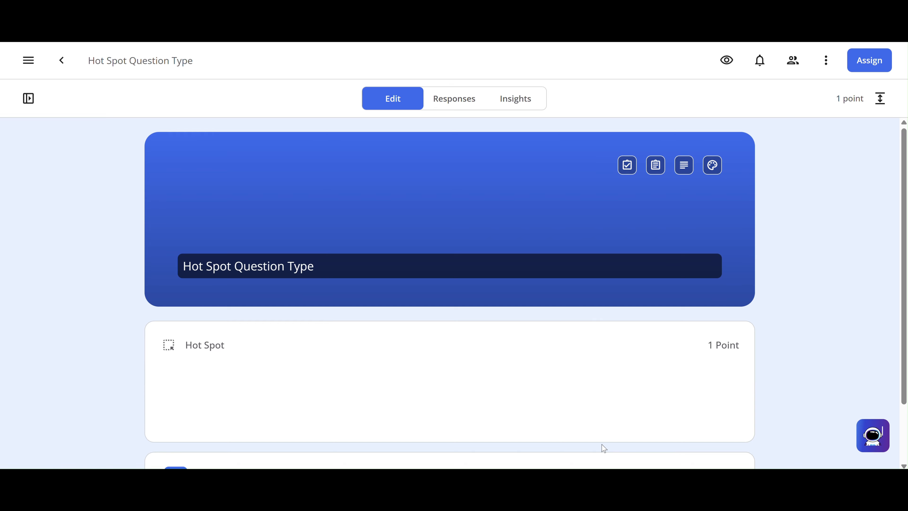
Step: Record an audio clip of about 6 seconds and add it to the hot spot question's prompt
{"action": "scroll", "coordinate": [846, 311], "scroll_direction": "down", "scroll_amount": 3}
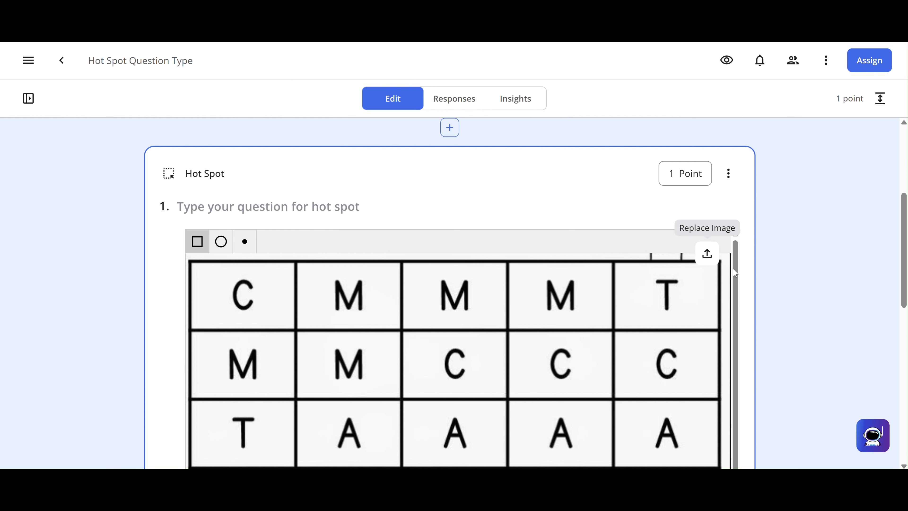
{"action": "scroll", "coordinate": [769, 289], "scroll_direction": "down", "scroll_amount": 3}
{"action": "scroll", "coordinate": [769, 288], "scroll_direction": "up", "scroll_amount": 2}
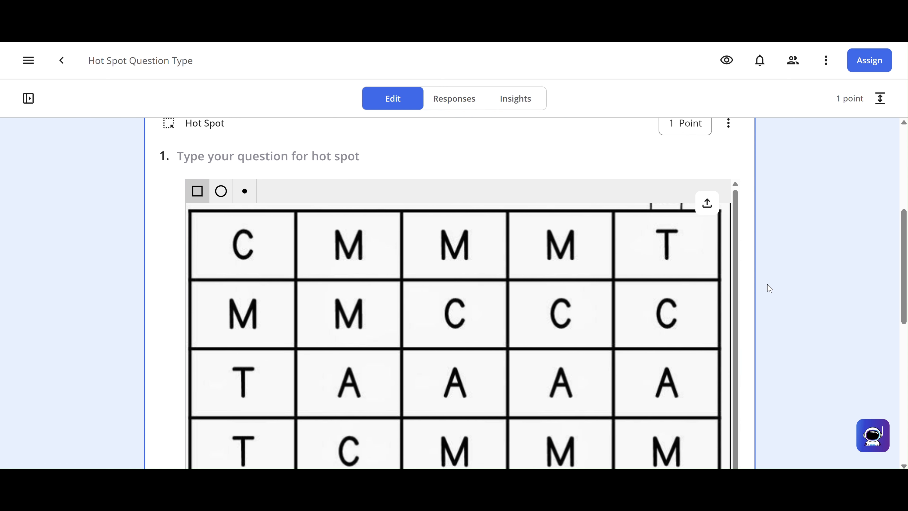
{"action": "left_click", "coordinate": [450, 191]}
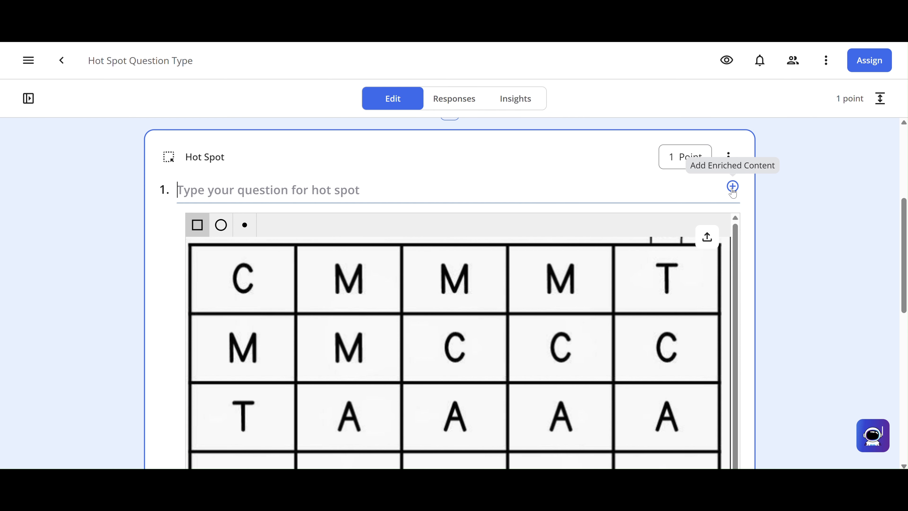
{"action": "left_click", "coordinate": [733, 186]}
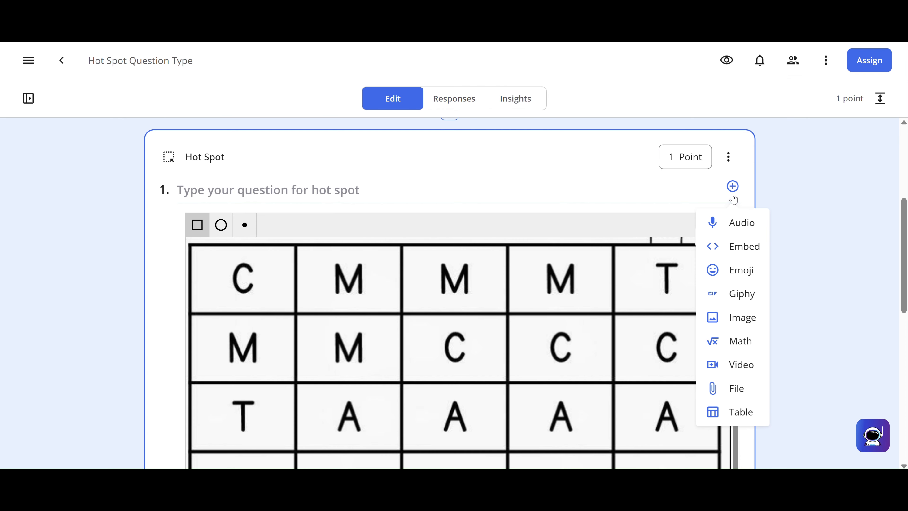
{"action": "left_click", "coordinate": [733, 224]}
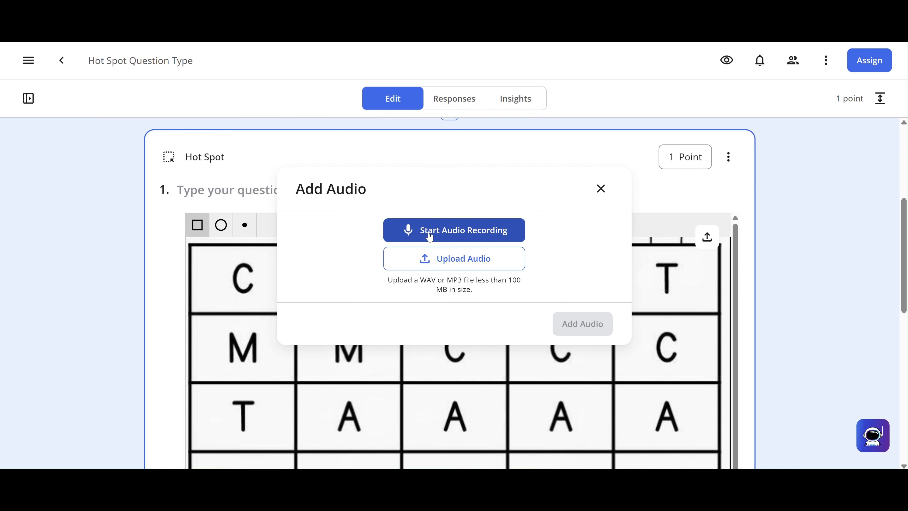
{"action": "left_click", "coordinate": [430, 236]}
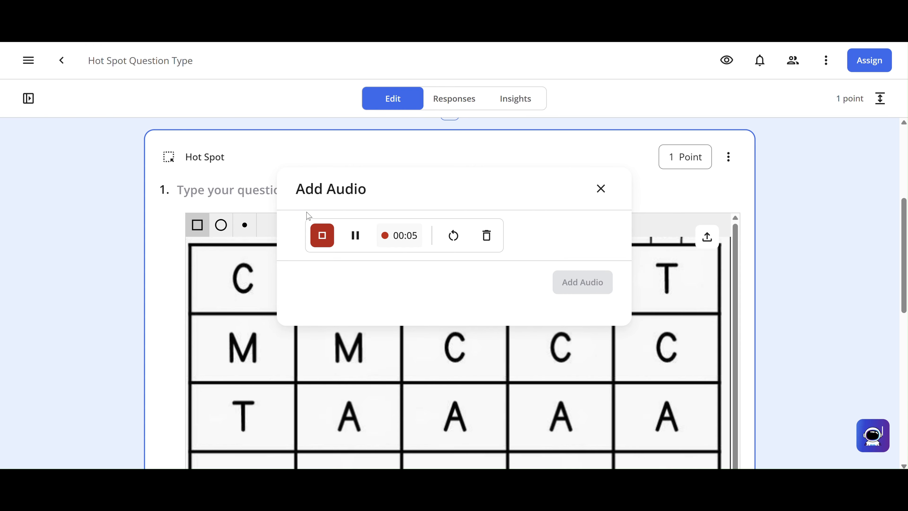
{"action": "left_click", "coordinate": [322, 235]}
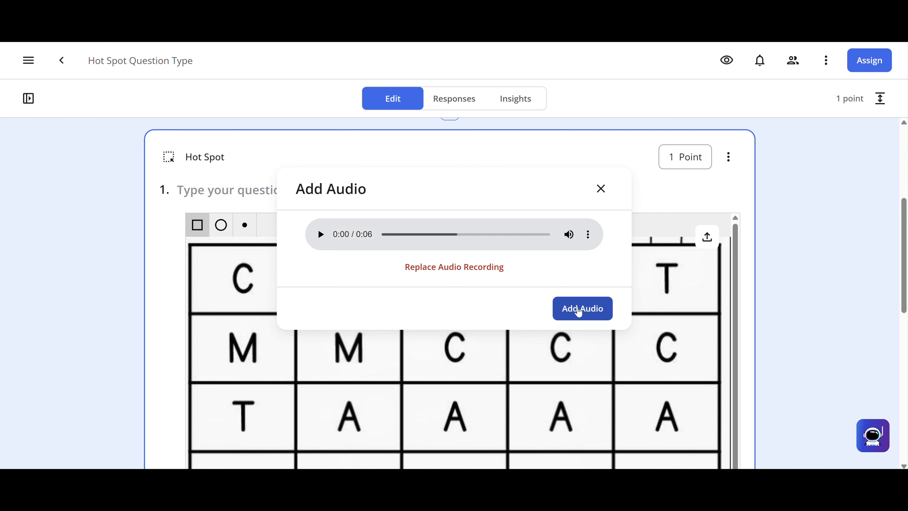
{"action": "left_click", "coordinate": [579, 312]}
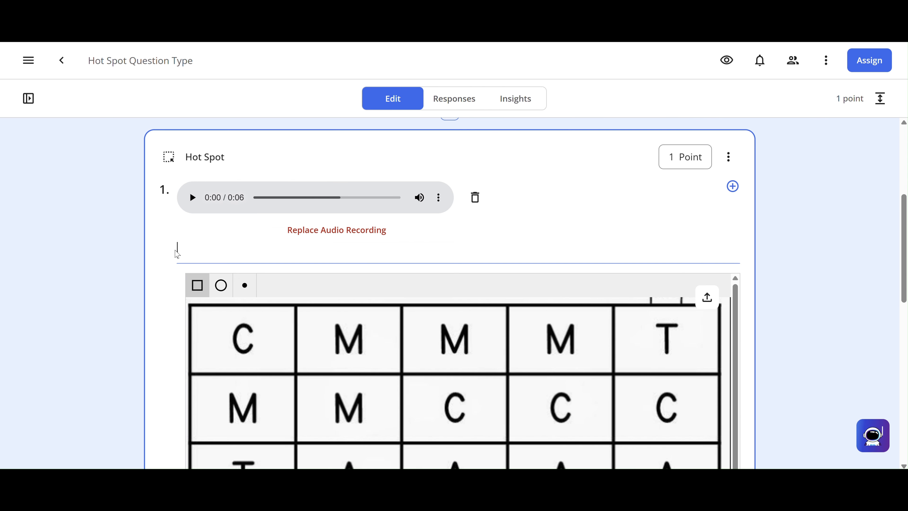
Step: Draw rectangular hotspots around the first-row C in column one, the second-row M in column two and the third-row A in column three
{"action": "scroll", "coordinate": [177, 253], "scroll_direction": "down", "scroll_amount": 4}
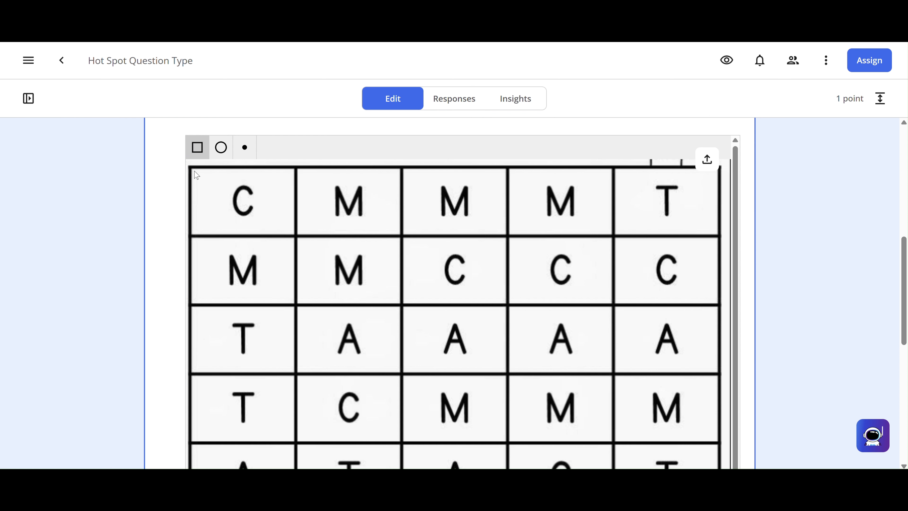
{"action": "left_click_drag", "start_coordinate": [195, 171], "coordinate": [506, 370]}
{"action": "right_click", "coordinate": [511, 371]}
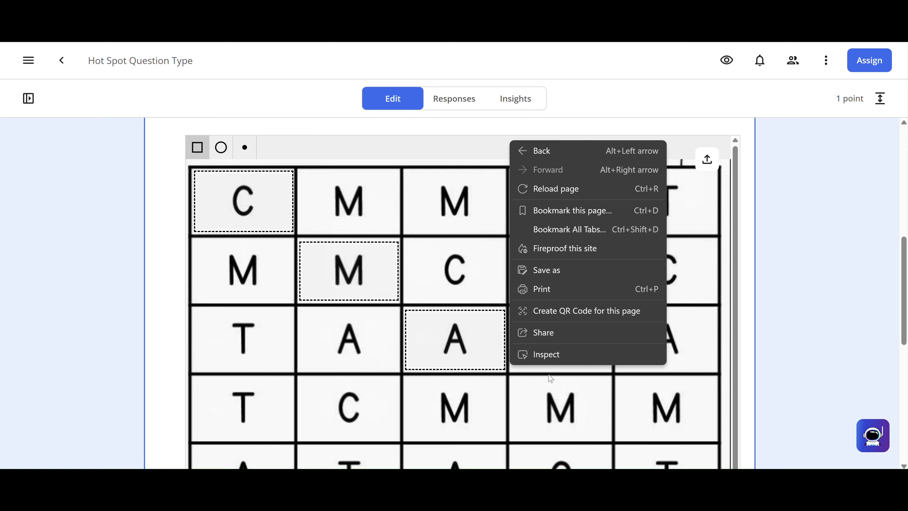
{"action": "left_click", "coordinate": [753, 336]}
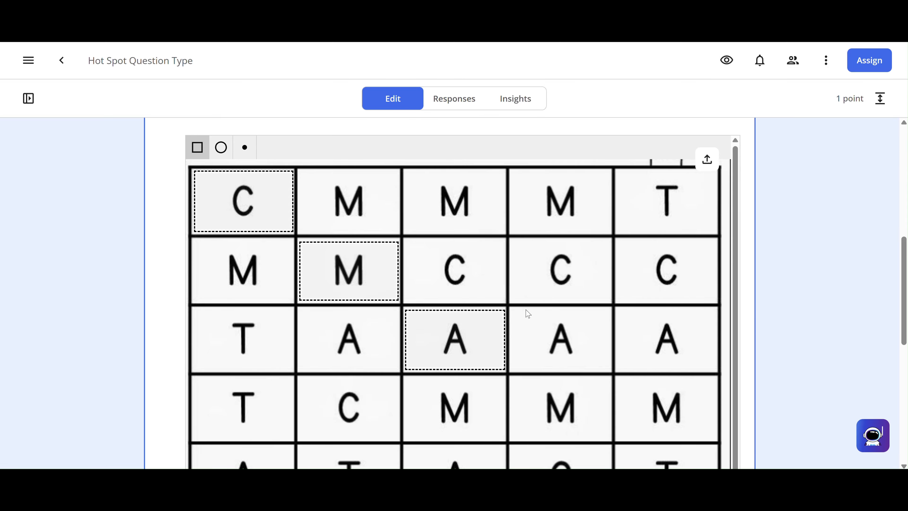
Step: Draw rectangular hotspots around the fourth and fifth cells of the grid's second and third rows
{"action": "left_click_drag", "start_coordinate": [518, 316], "coordinate": [612, 374]}
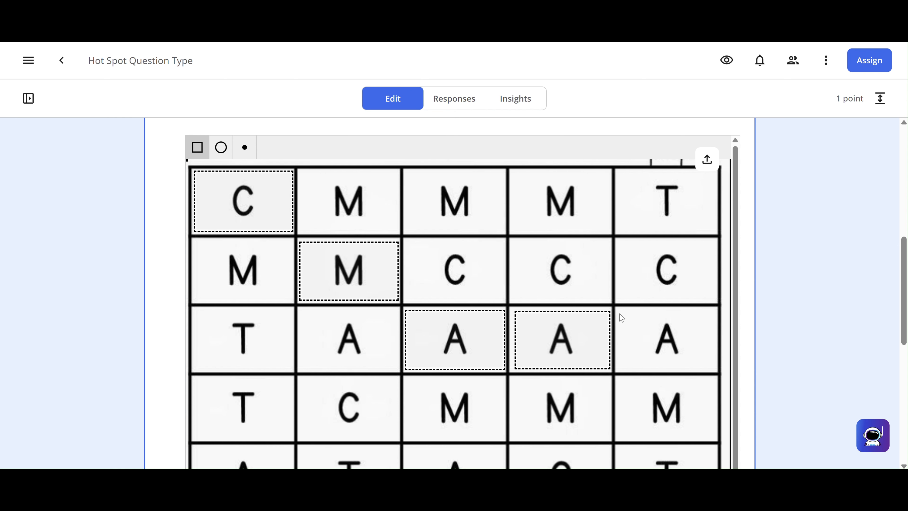
{"action": "mouse_move", "coordinate": [620, 314]}
{"action": "left_mouse_down"}
{"action": "mouse_move", "coordinate": [720, 380]}
{"action": "mouse_move", "coordinate": [716, 367]}
{"action": "left_mouse_up"}
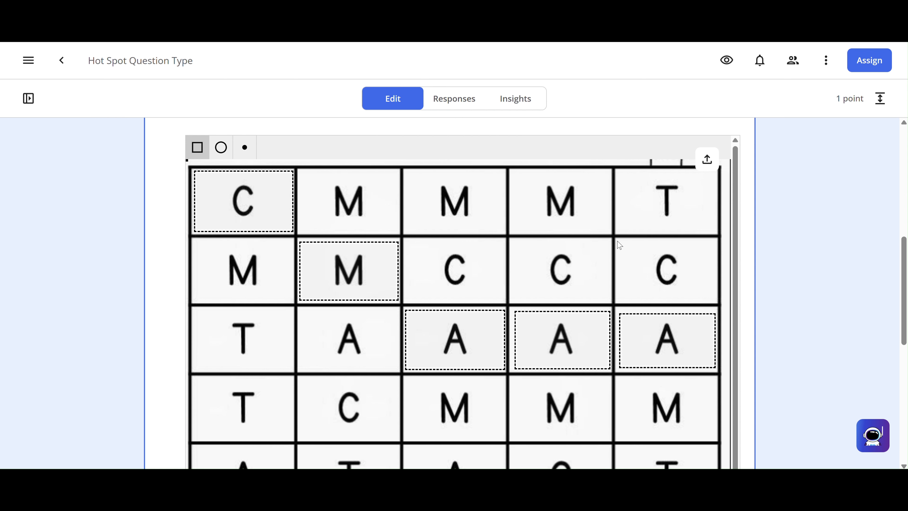
{"action": "mouse_move", "coordinate": [620, 246]}
{"action": "left_mouse_down"}
{"action": "mouse_move", "coordinate": [716, 310]}
{"action": "mouse_move", "coordinate": [717, 297]}
{"action": "left_mouse_up"}
{"action": "mouse_move", "coordinate": [518, 242]}
{"action": "left_mouse_down"}
{"action": "mouse_move", "coordinate": [613, 309]}
{"action": "mouse_move", "coordinate": [607, 297]}
{"action": "left_mouse_up"}
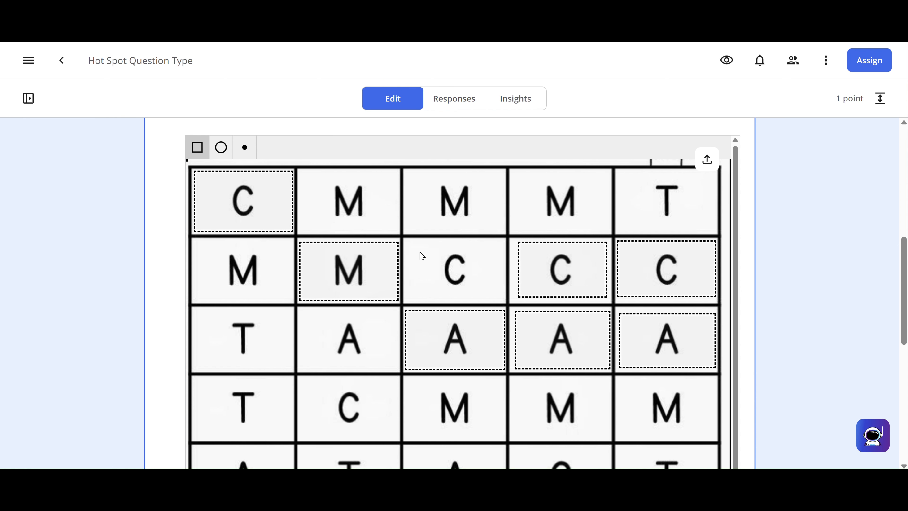
{"action": "mouse_move", "coordinate": [420, 253]}
{"action": "left_mouse_down"}
{"action": "mouse_move", "coordinate": [459, 279]}
{"action": "mouse_move", "coordinate": [464, 293]}
{"action": "mouse_move", "coordinate": [453, 295]}
{"action": "left_mouse_up"}
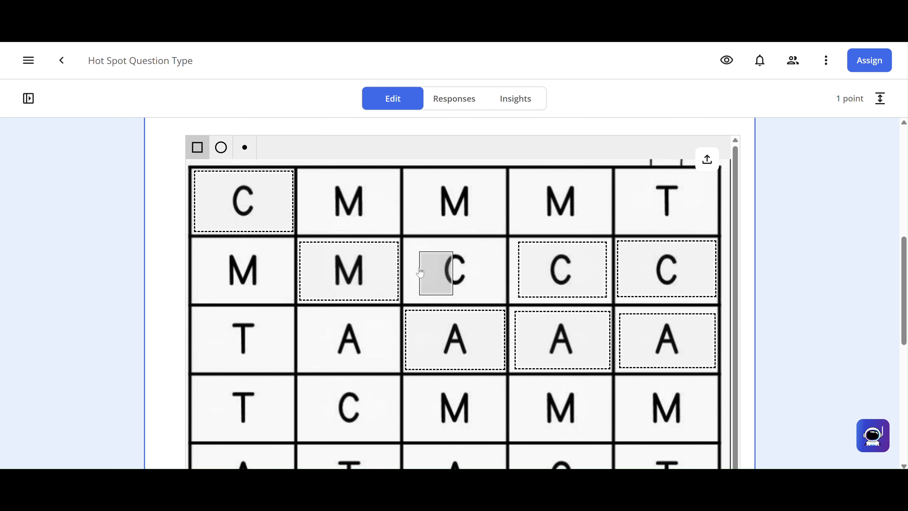
{"action": "left_click", "coordinate": [438, 280]}
{"action": "left_click", "coordinate": [442, 278]}
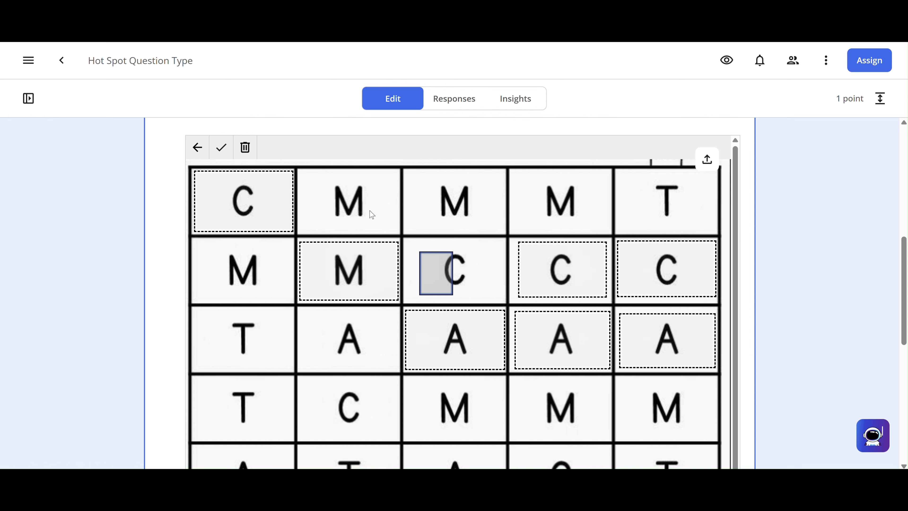
{"action": "left_click", "coordinate": [246, 148]}
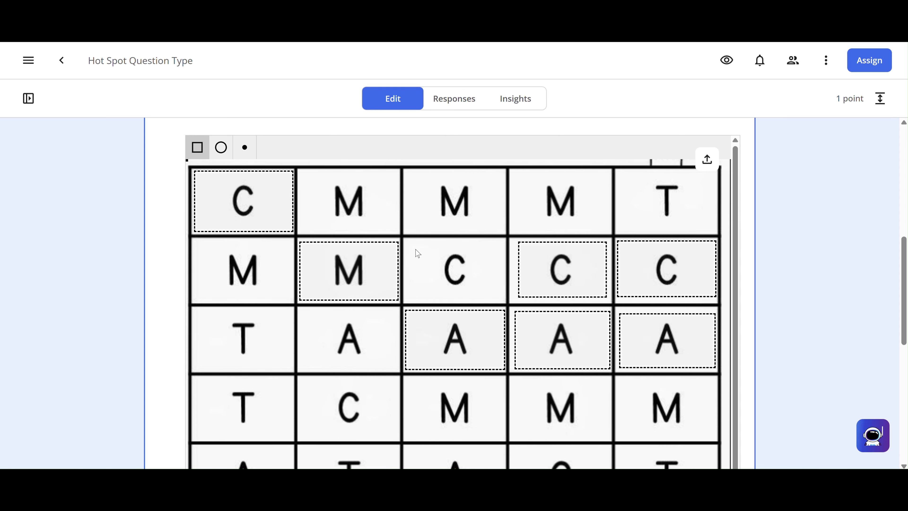
Step: Draw rectangular hotspots around the second row's first and third cells and the third row's first and second cells
{"action": "mouse_move", "coordinate": [410, 244]}
{"action": "left_mouse_down"}
{"action": "mouse_move", "coordinate": [506, 316]}
{"action": "mouse_move", "coordinate": [498, 301]}
{"action": "left_mouse_up"}
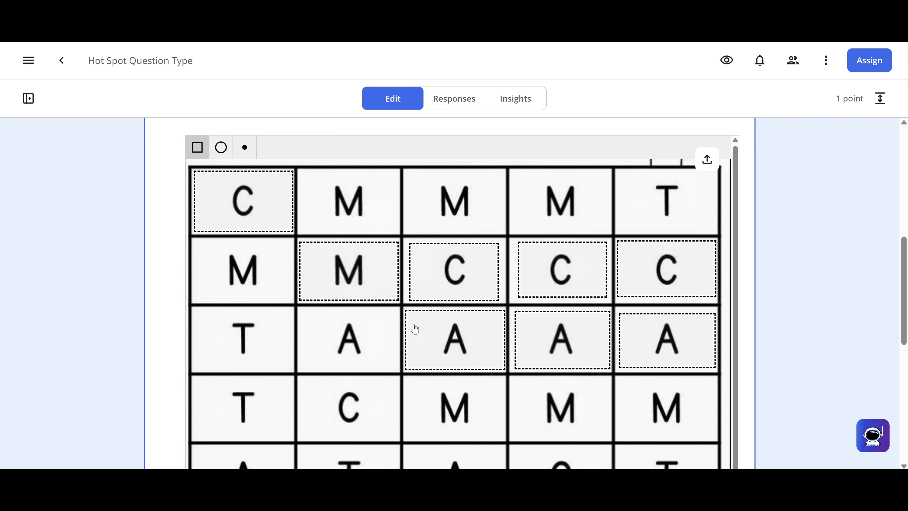
{"action": "left_click_drag", "start_coordinate": [304, 313], "coordinate": [399, 368]}
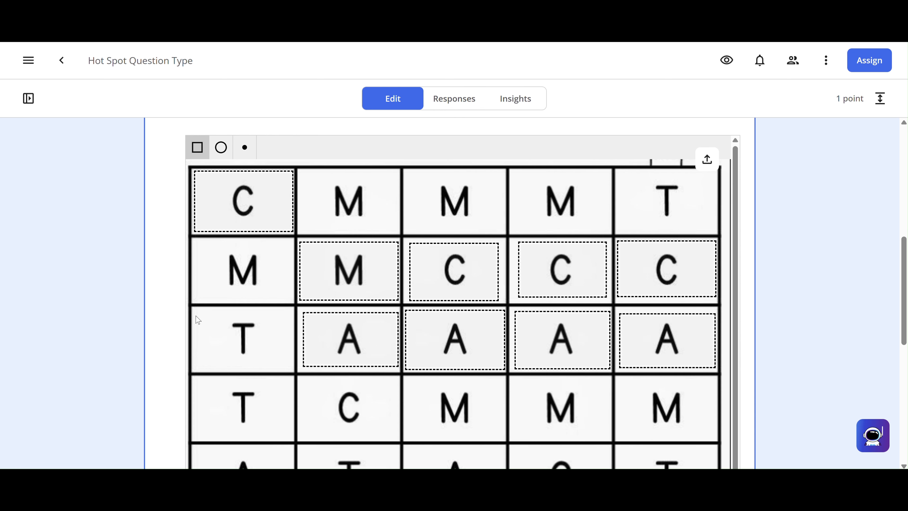
{"action": "left_click_drag", "start_coordinate": [195, 316], "coordinate": [286, 366]}
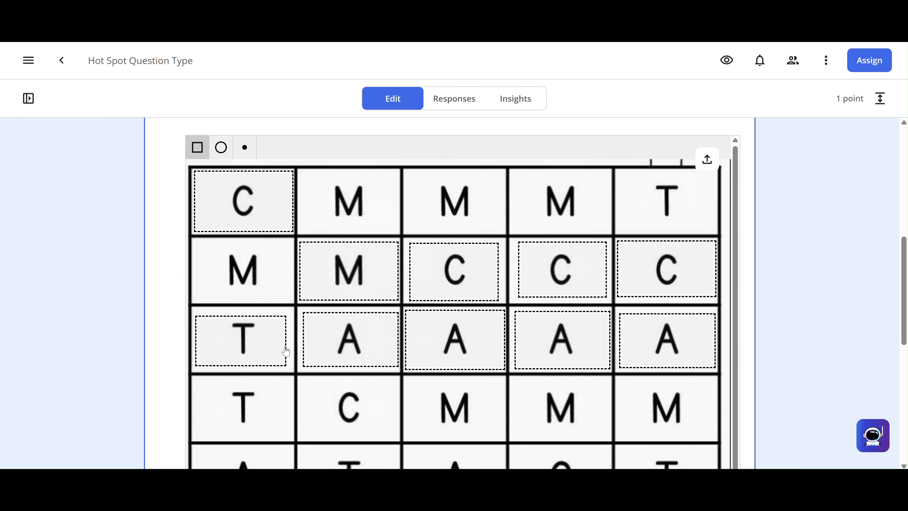
{"action": "left_click_drag", "start_coordinate": [198, 243], "coordinate": [291, 300]}
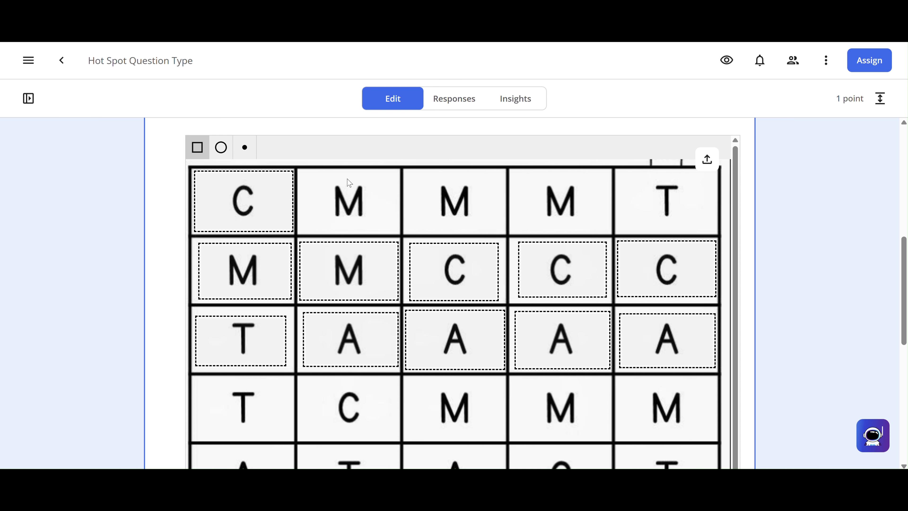
Step: Set the hot spot question's score to 4 points
{"action": "scroll", "coordinate": [626, 214], "scroll_direction": "up", "scroll_amount": 3}
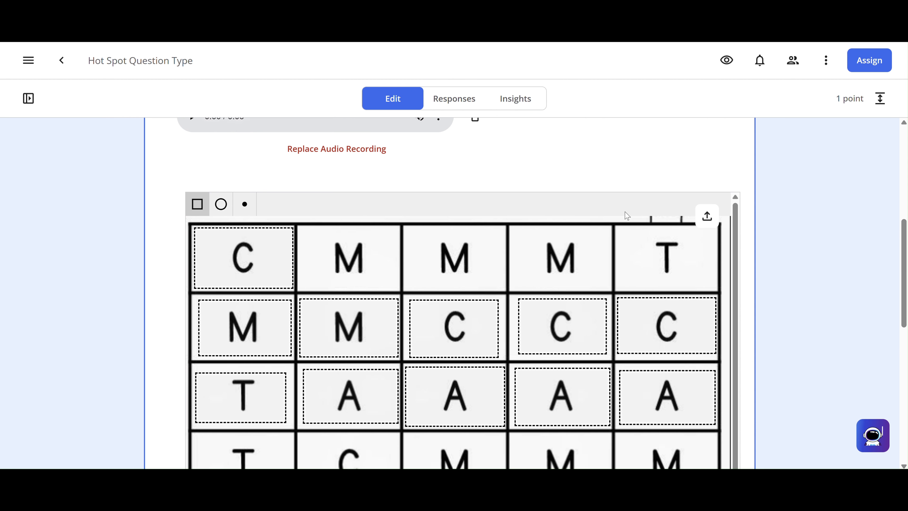
{"action": "scroll", "coordinate": [626, 215], "scroll_direction": "down", "scroll_amount": 3}
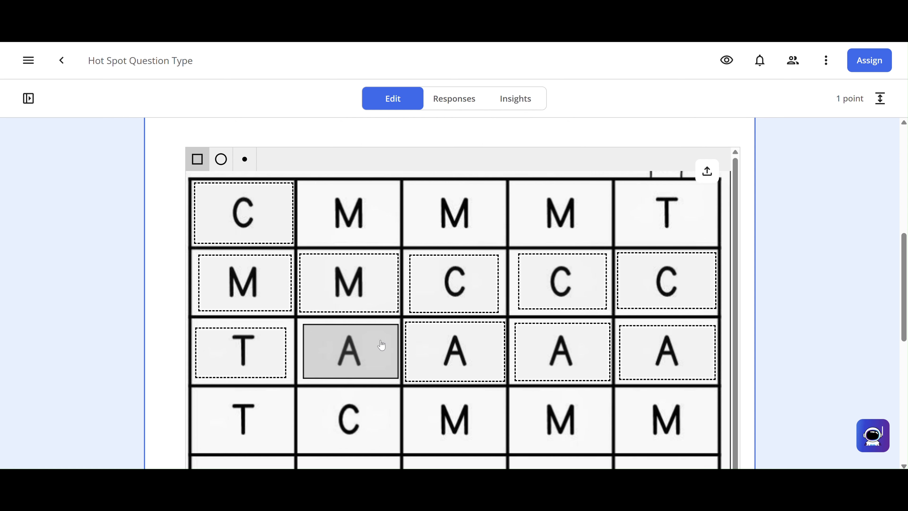
{"action": "scroll", "coordinate": [604, 222], "scroll_direction": "up", "scroll_amount": 4}
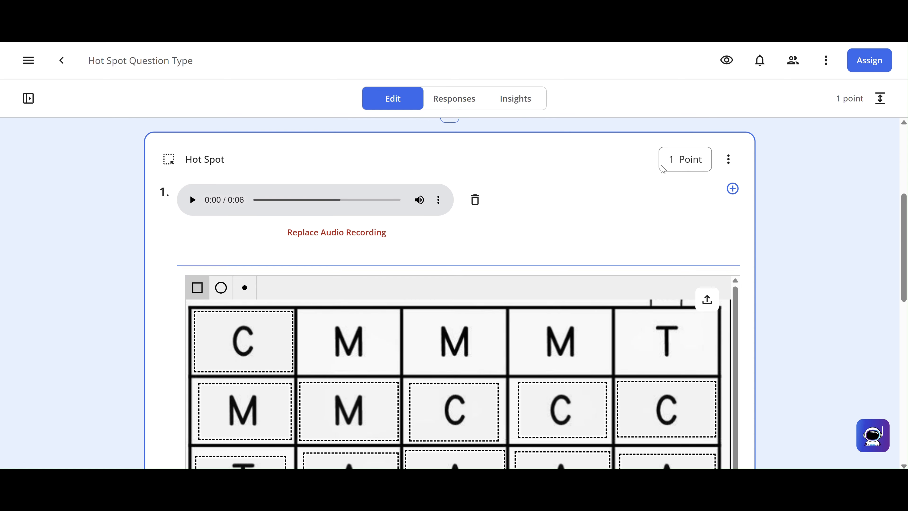
{"action": "double_click", "coordinate": [675, 158]}
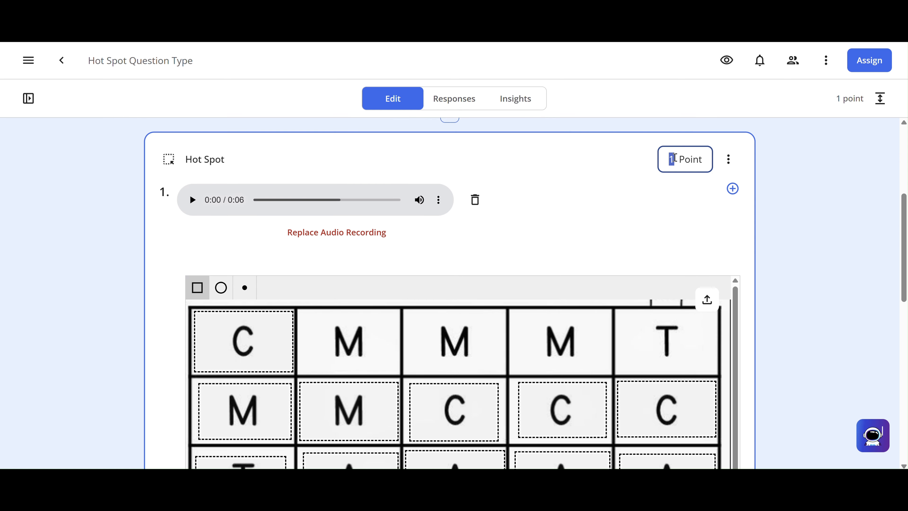
{"action": "left_click", "coordinate": [697, 225]}
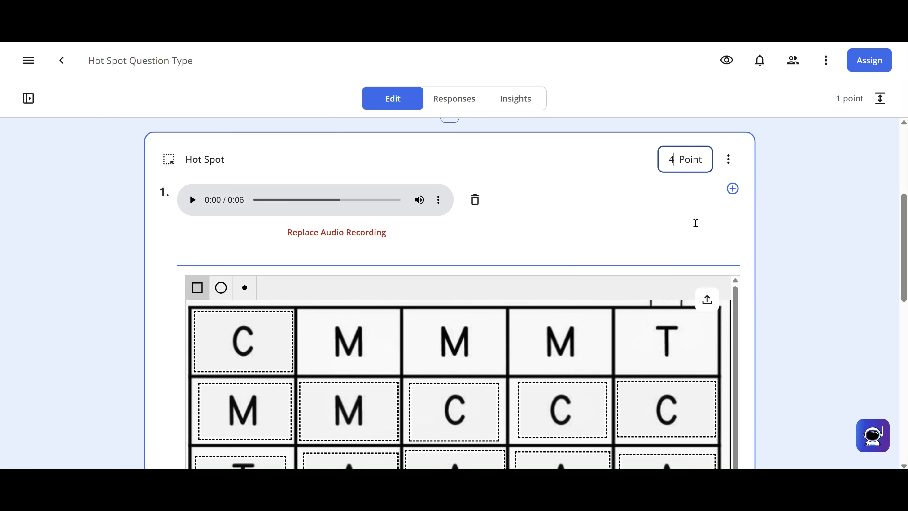
Step: Mark the hotspot around the third-row A in the third column as a correct answer
{"action": "scroll", "coordinate": [761, 247], "scroll_direction": "down", "scroll_amount": 6}
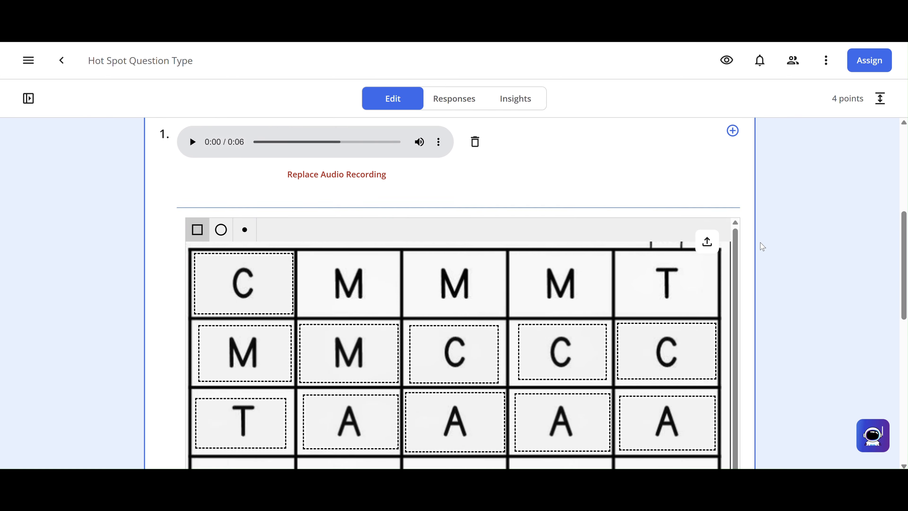
{"action": "scroll", "coordinate": [452, 179], "scroll_direction": "up", "scroll_amount": 4}
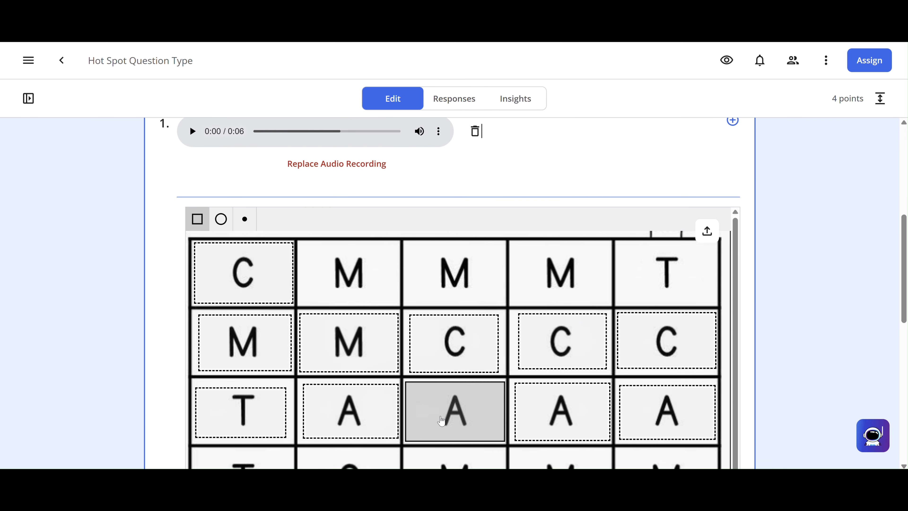
{"action": "left_click", "coordinate": [446, 417]}
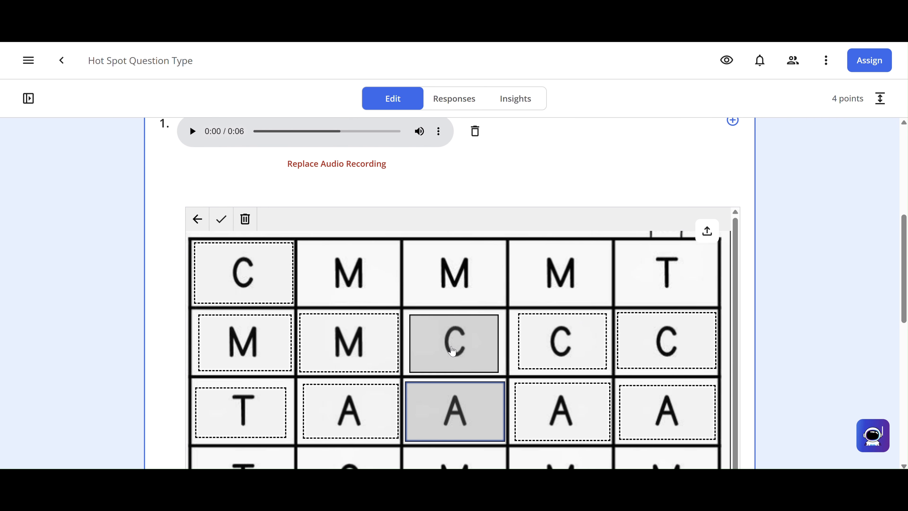
{"action": "left_click", "coordinate": [563, 342]}
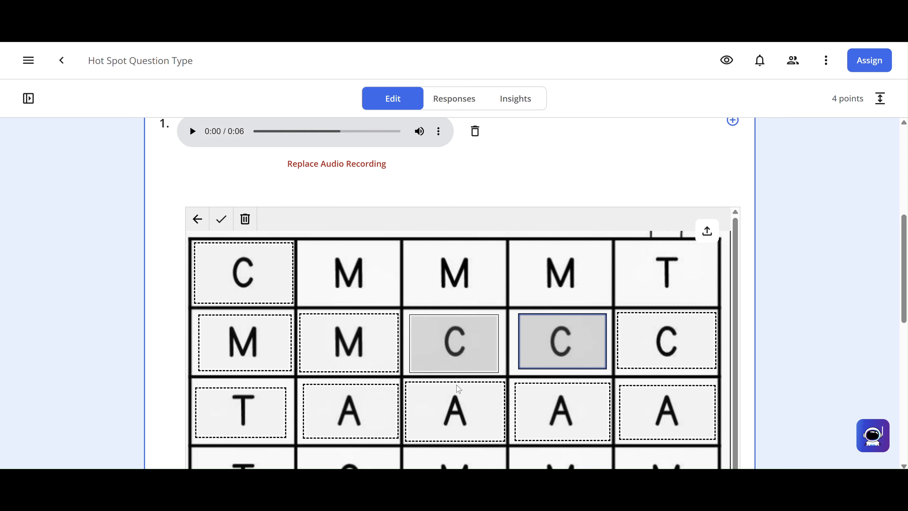
{"action": "left_click", "coordinate": [438, 420]}
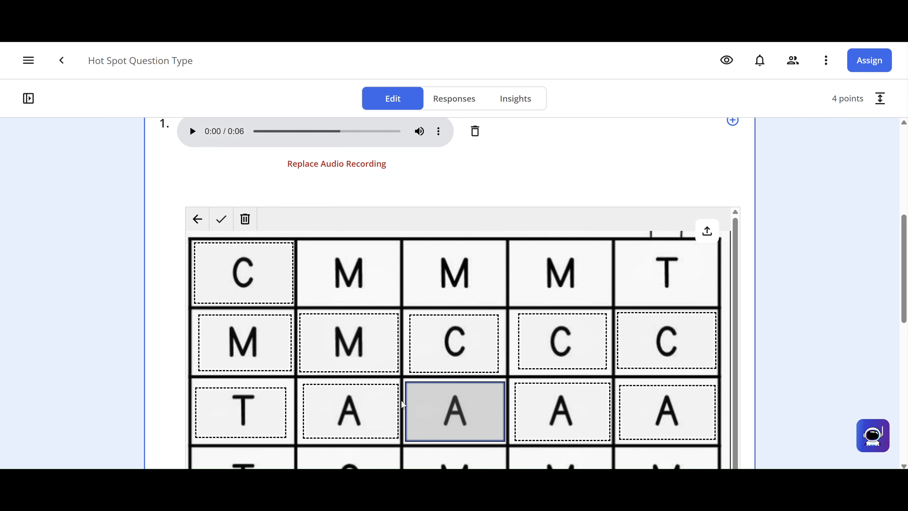
{"action": "left_click", "coordinate": [223, 218]}
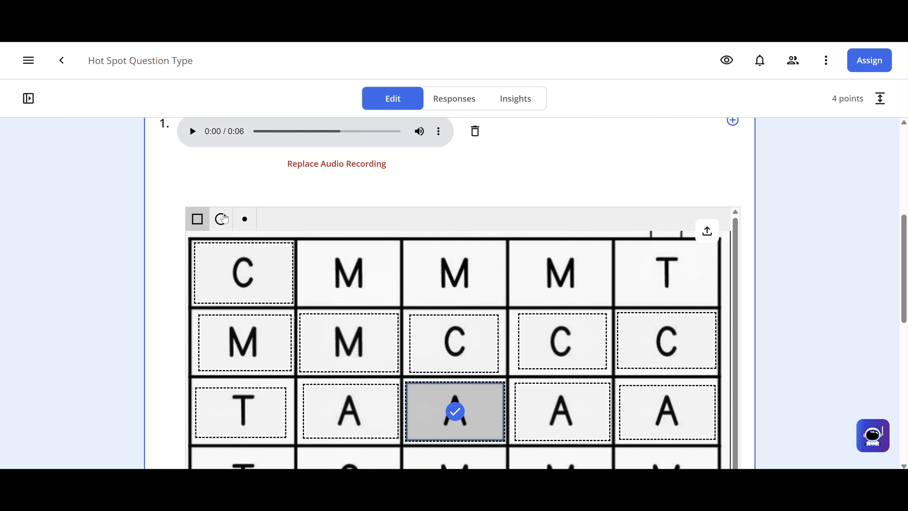
Step: Mark the hotspot around the third-row A in the second column, followed by the one in the fourth column, as the correct answer
{"action": "left_click", "coordinate": [350, 415]}
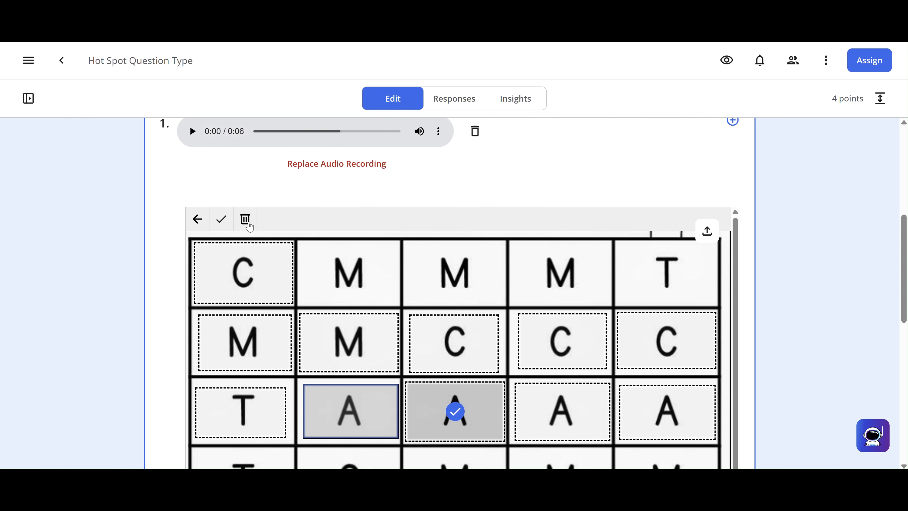
{"action": "left_click", "coordinate": [221, 219]}
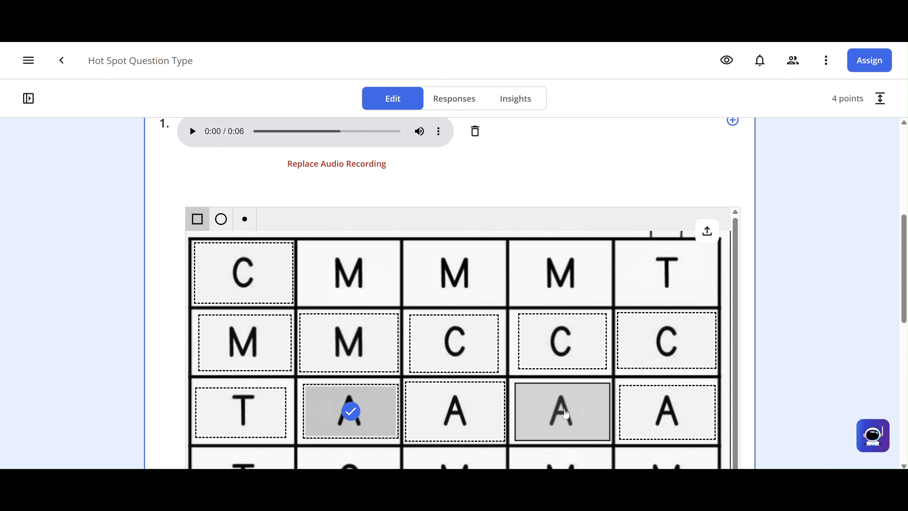
{"action": "left_click", "coordinate": [526, 388]}
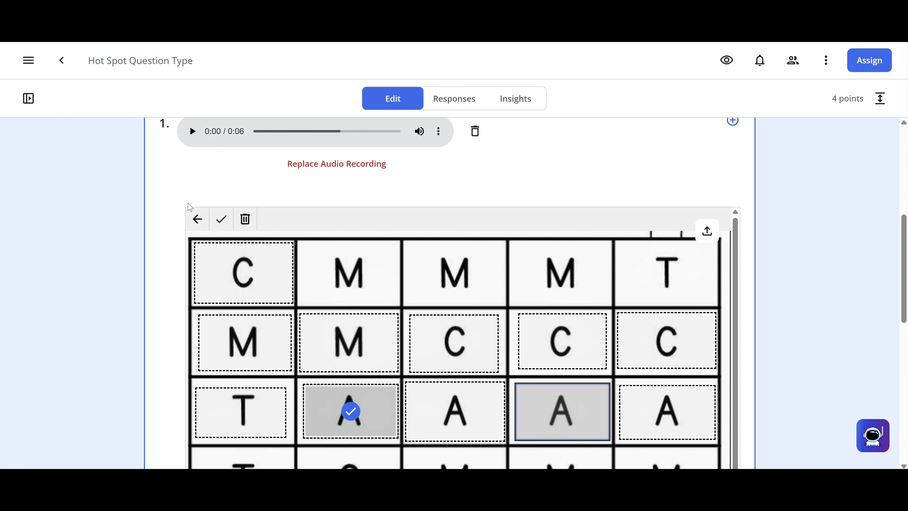
{"action": "left_click", "coordinate": [222, 219]}
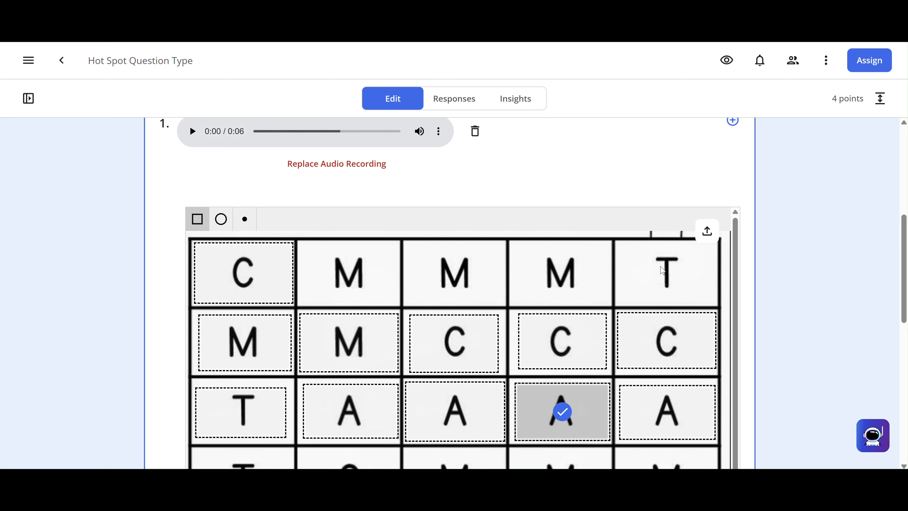
Step: Make the hot spot question required and allow multiple selections in its settings
{"action": "scroll", "coordinate": [748, 238], "scroll_direction": "down", "scroll_amount": 3}
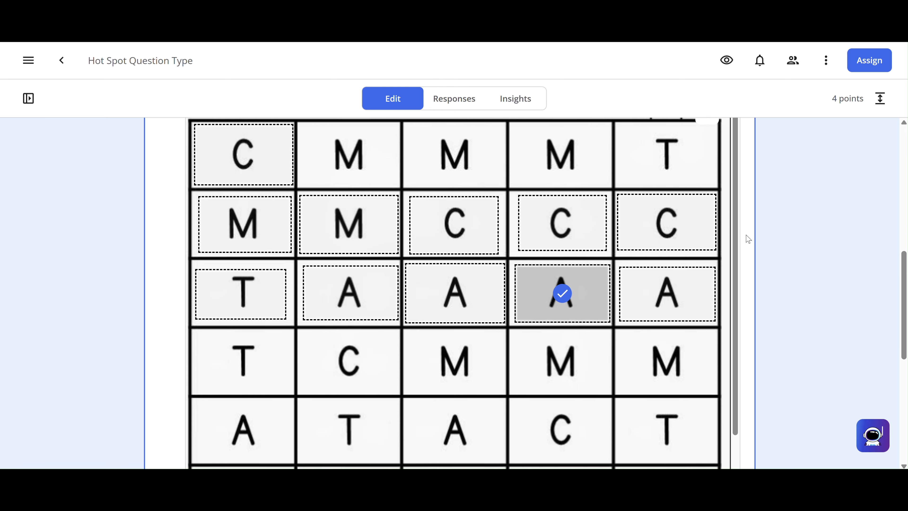
{"action": "scroll", "coordinate": [748, 238], "scroll_direction": "down", "scroll_amount": 1}
{"action": "scroll", "coordinate": [748, 238], "scroll_direction": "up", "scroll_amount": 3}
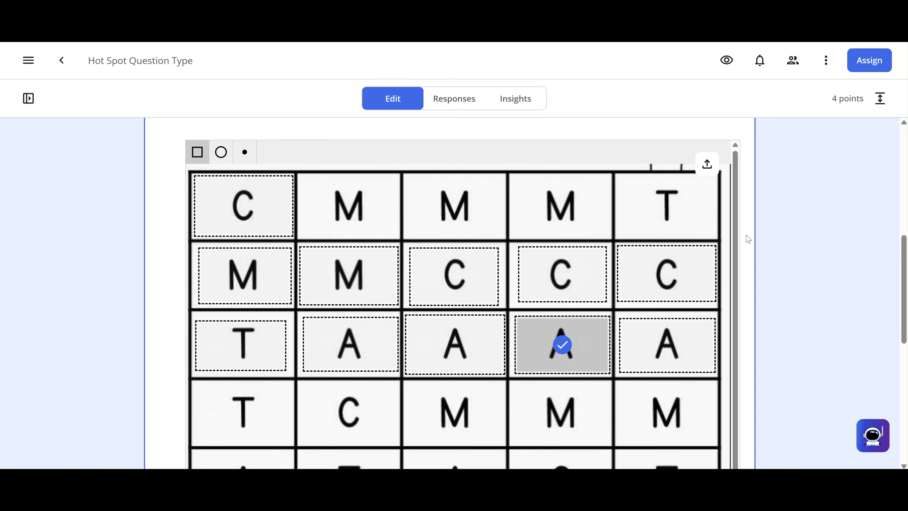
{"action": "scroll", "coordinate": [748, 239], "scroll_direction": "down", "scroll_amount": 5}
{"action": "scroll", "coordinate": [749, 239], "scroll_direction": "down", "scroll_amount": 3}
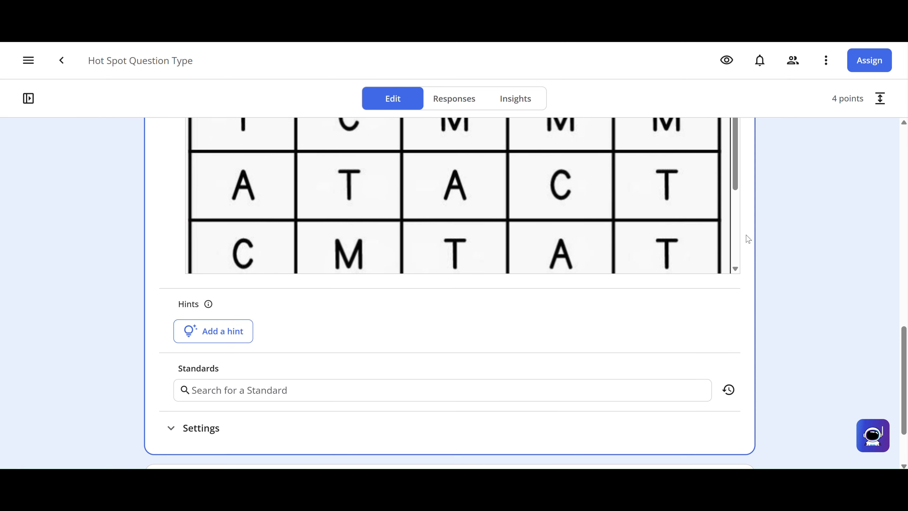
{"action": "left_click", "coordinate": [553, 423]}
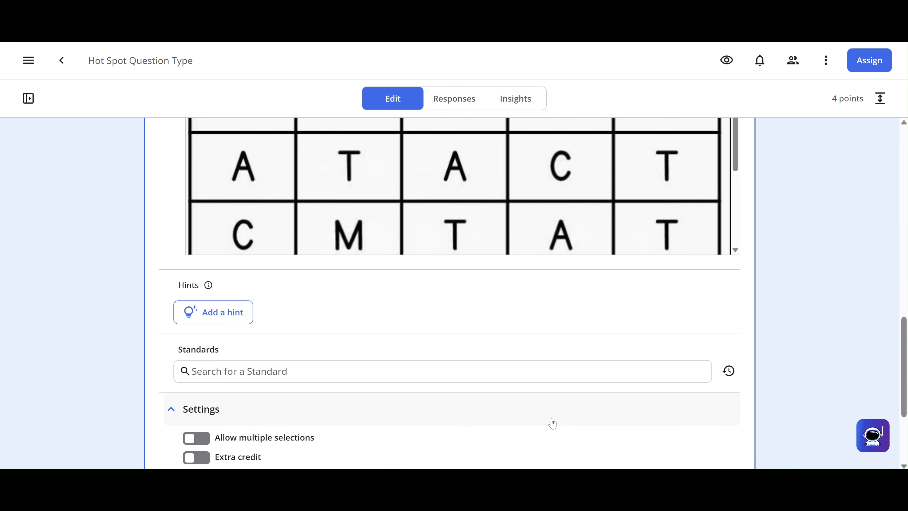
{"action": "scroll", "coordinate": [554, 423], "scroll_direction": "down", "scroll_amount": 3}
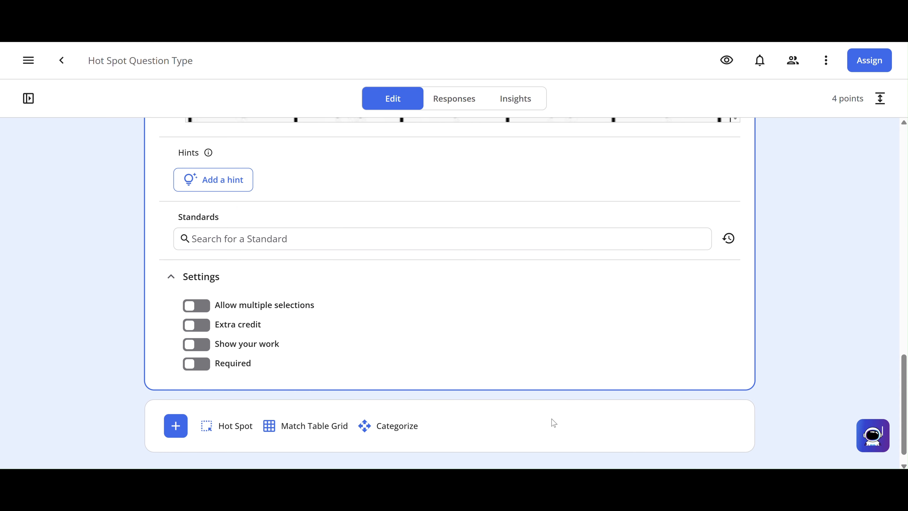
{"action": "left_click", "coordinate": [190, 366]}
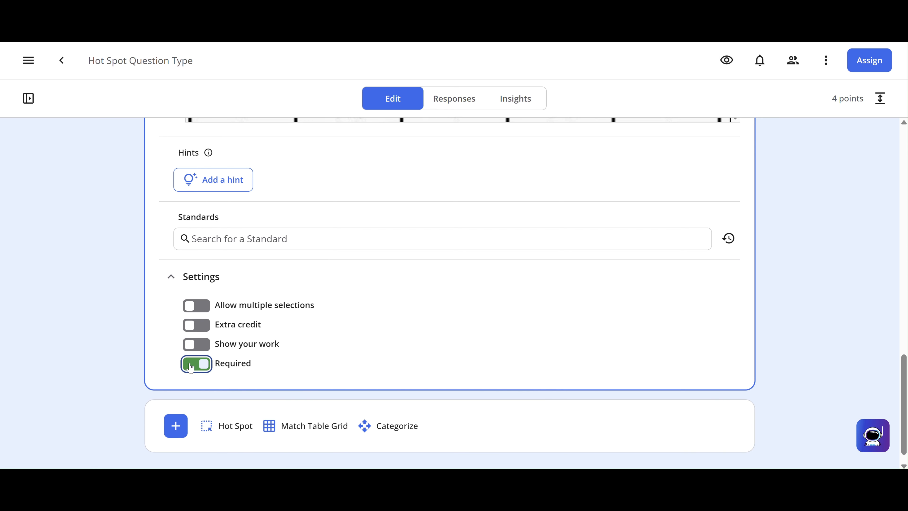
{"action": "left_click", "coordinate": [193, 306]}
Step: Add the hotspots around the third-row A's in the third, second and fifth columns to the correct answers
{"action": "scroll", "coordinate": [95, 288], "scroll_direction": "up", "scroll_amount": 3}
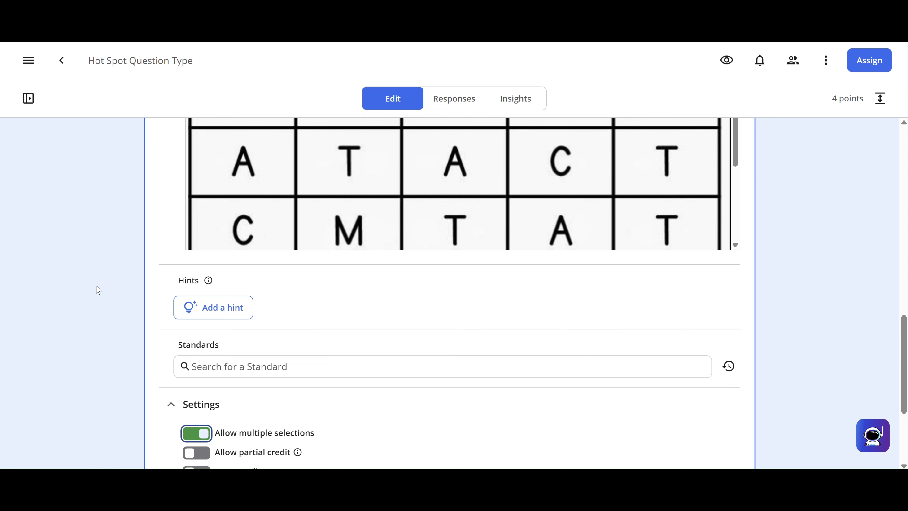
{"action": "scroll", "coordinate": [98, 290], "scroll_direction": "up", "scroll_amount": 6}
{"action": "scroll", "coordinate": [98, 289], "scroll_direction": "up", "scroll_amount": 1}
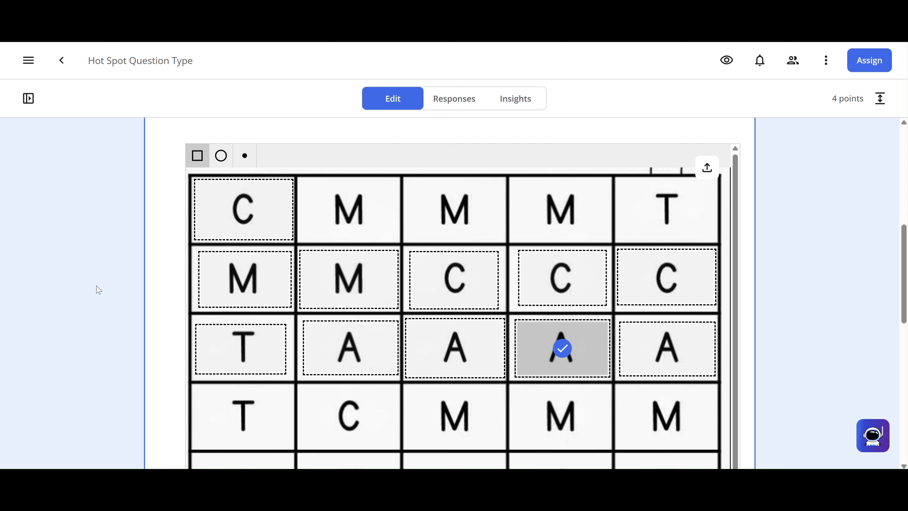
{"action": "left_click", "coordinate": [451, 376]}
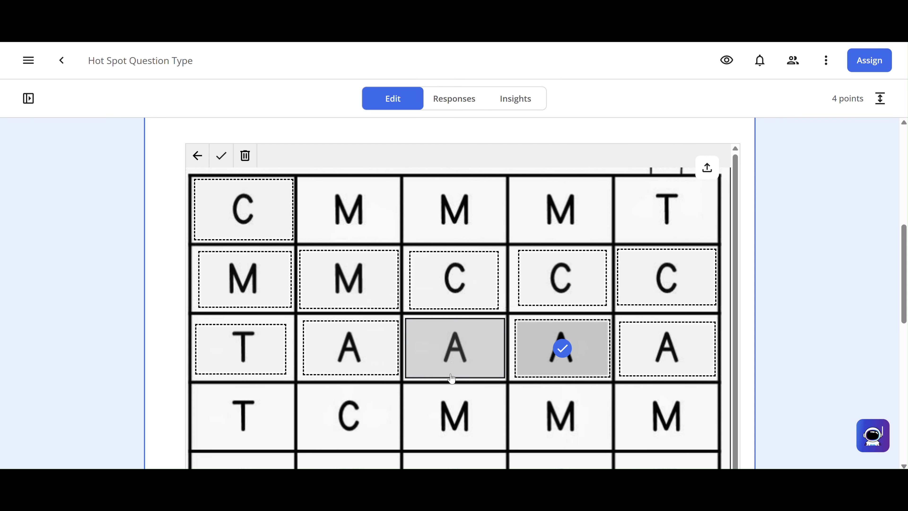
{"action": "left_click", "coordinate": [221, 155]}
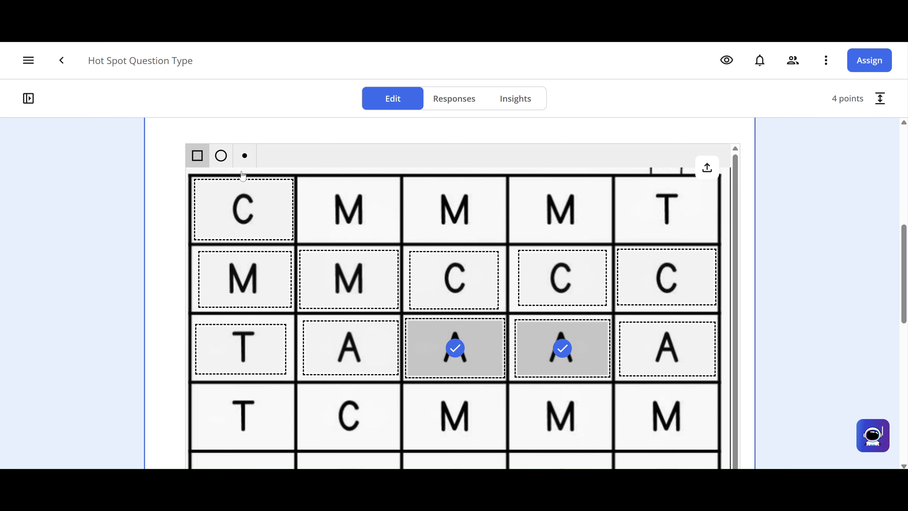
{"action": "left_click", "coordinate": [357, 345]}
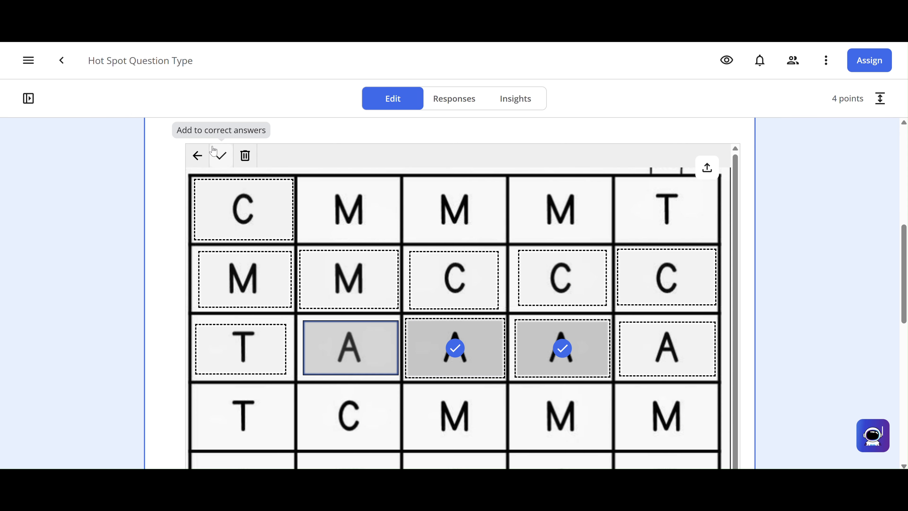
{"action": "left_click", "coordinate": [222, 156]}
{"action": "left_click", "coordinate": [630, 331]}
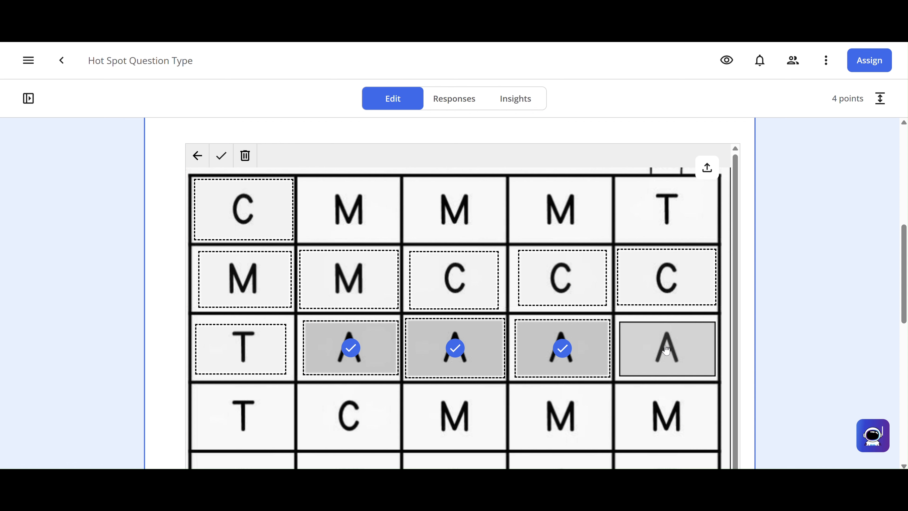
{"action": "left_click", "coordinate": [221, 163]}
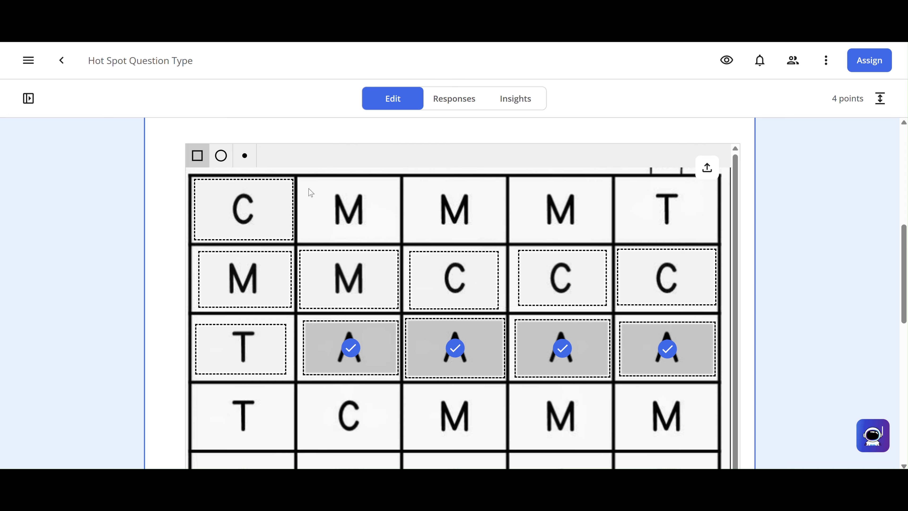
Step: Draw rectangular hotspots around the first row's second to fifth cells and close the question's editing view
{"action": "mouse_move", "coordinate": [308, 189]}
{"action": "left_mouse_down"}
{"action": "mouse_move", "coordinate": [395, 248]}
{"action": "mouse_move", "coordinate": [390, 238]}
{"action": "left_mouse_up"}
{"action": "left_click_drag", "start_coordinate": [409, 185], "coordinate": [504, 238]}
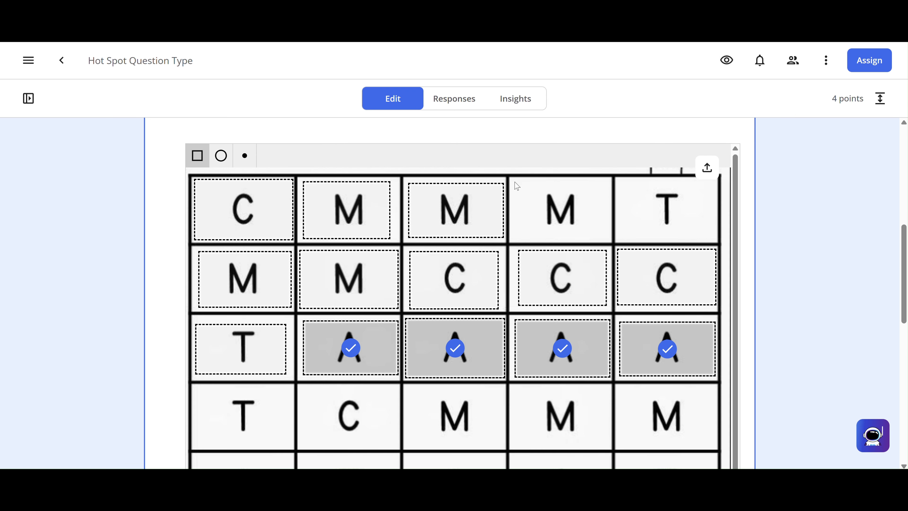
{"action": "left_click_drag", "start_coordinate": [515, 183], "coordinate": [610, 244]}
{"action": "right_click", "coordinate": [610, 245]}
{"action": "left_click", "coordinate": [799, 277]}
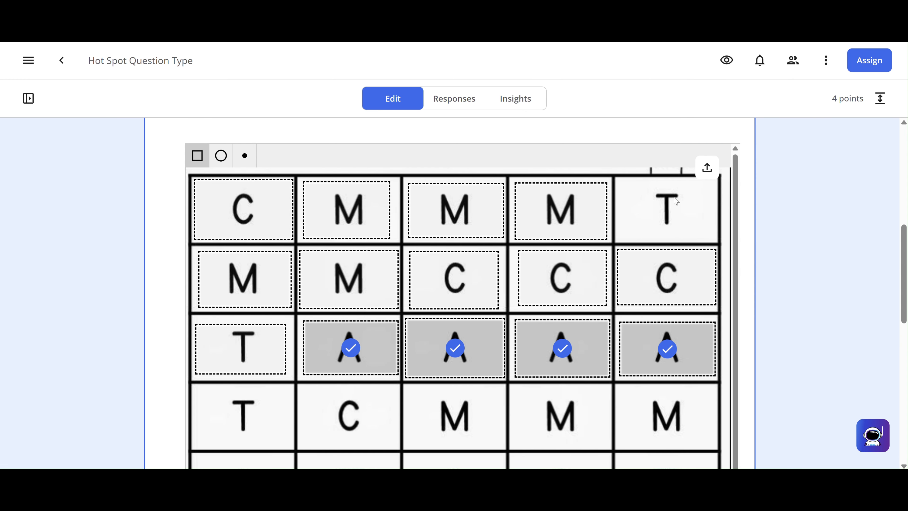
{"action": "left_click_drag", "start_coordinate": [623, 185], "coordinate": [715, 236]}
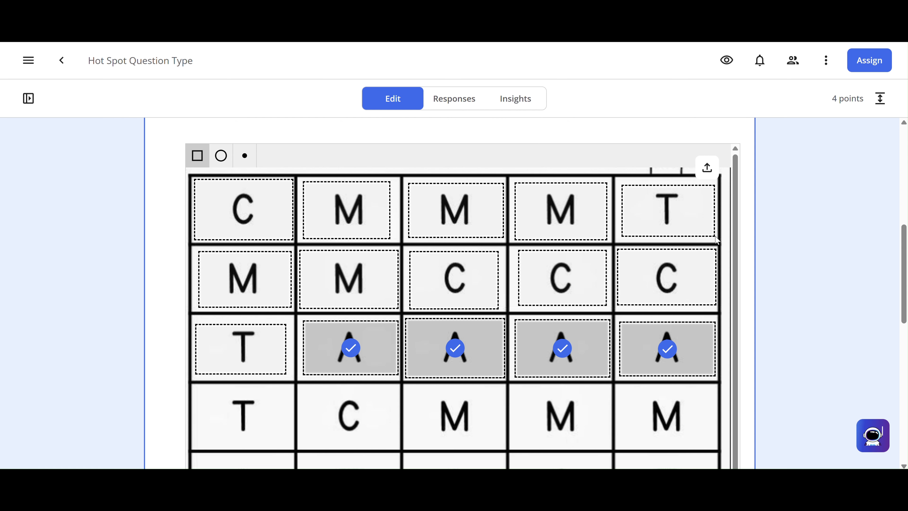
{"action": "left_click", "coordinate": [771, 262]}
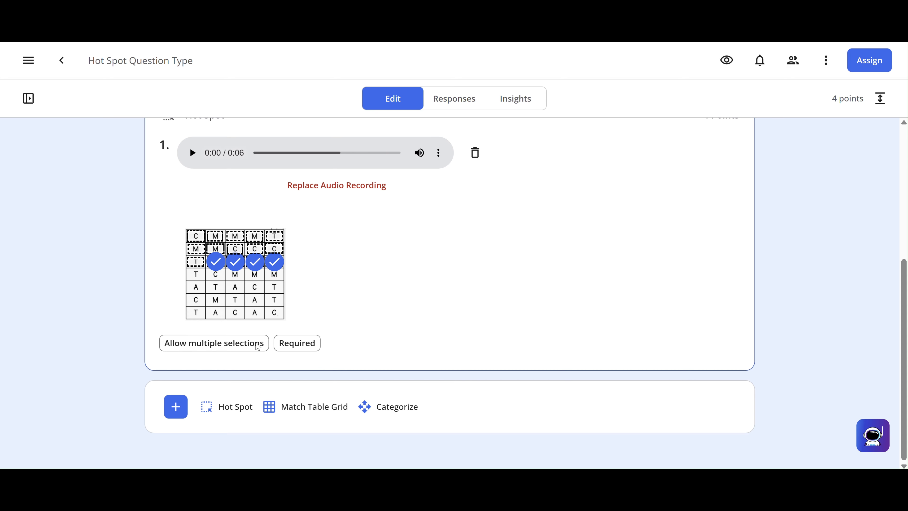
Step: Preview the formative as a student, play the question's audio prompt and look over the full letter grid
{"action": "scroll", "coordinate": [328, 346], "scroll_direction": "up", "scroll_amount": 3}
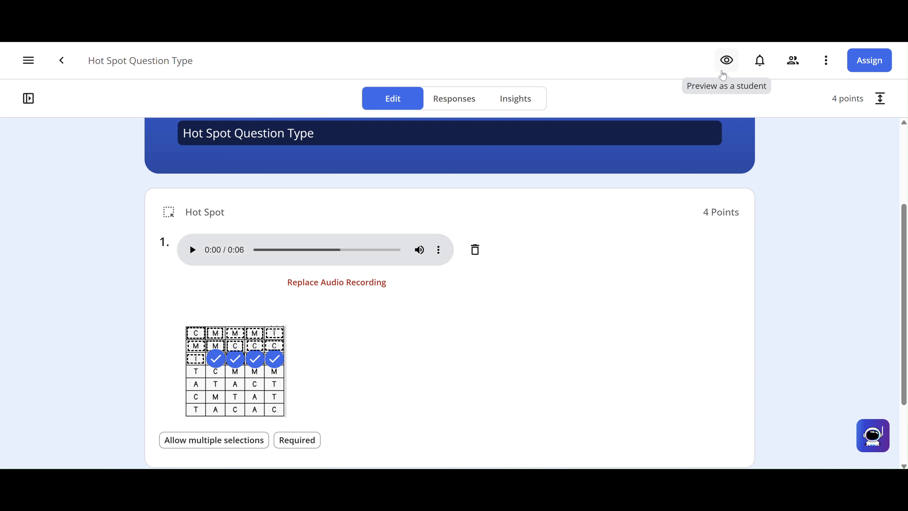
{"action": "left_click", "coordinate": [726, 64]}
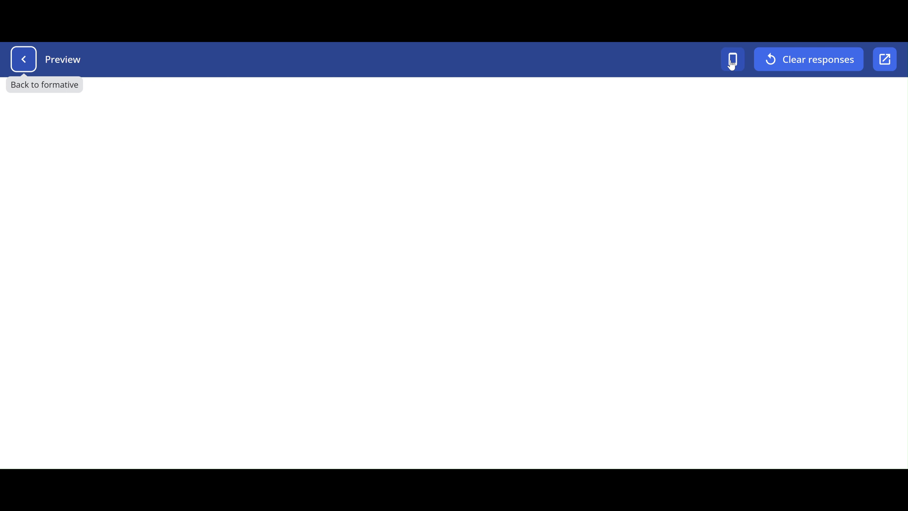
{"action": "scroll", "coordinate": [731, 208], "scroll_direction": "down", "scroll_amount": 4}
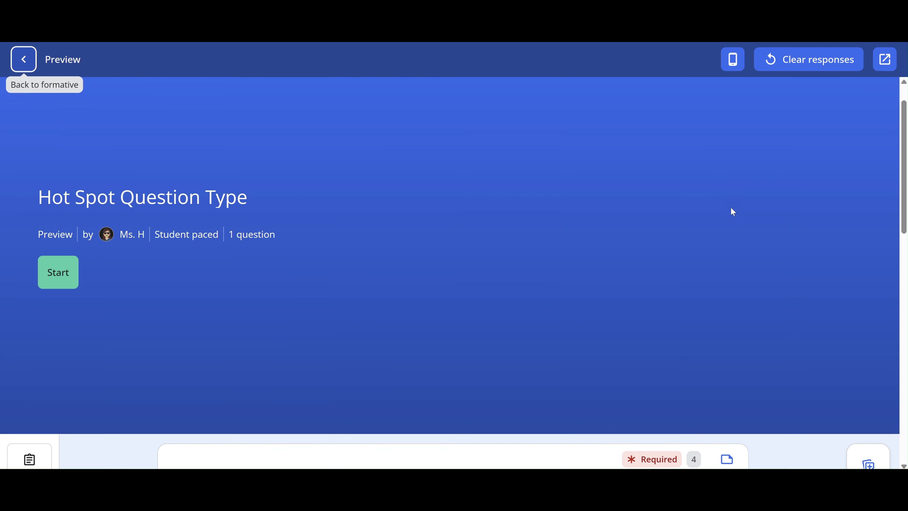
{"action": "scroll", "coordinate": [732, 212], "scroll_direction": "down", "scroll_amount": 2}
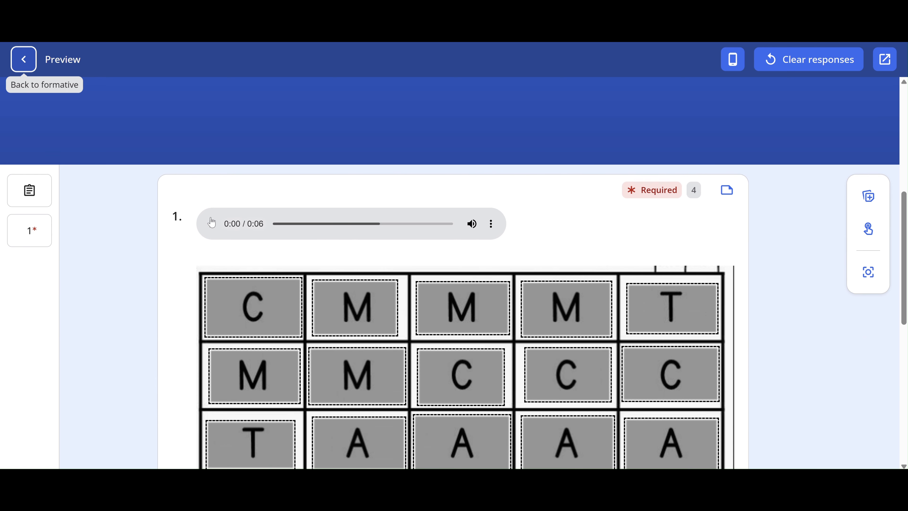
{"action": "left_click", "coordinate": [212, 225]}
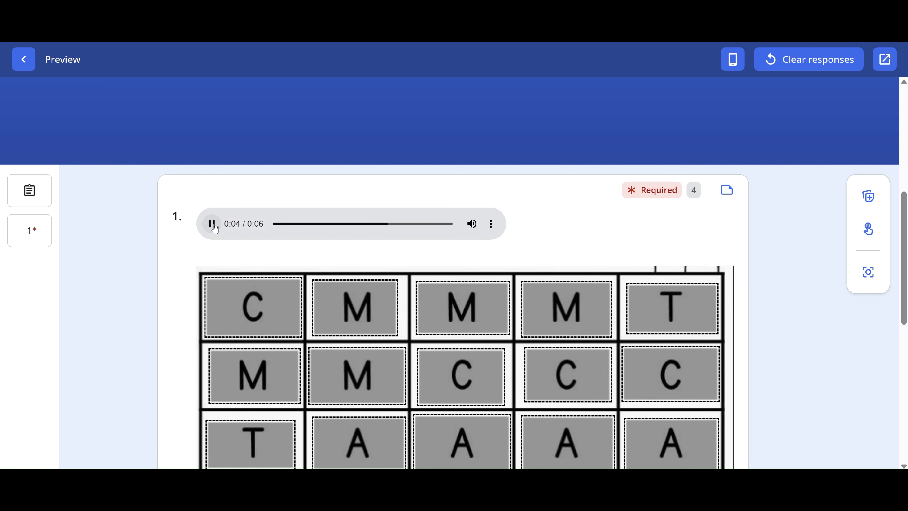
{"action": "scroll", "coordinate": [159, 278], "scroll_direction": "down", "scroll_amount": 3}
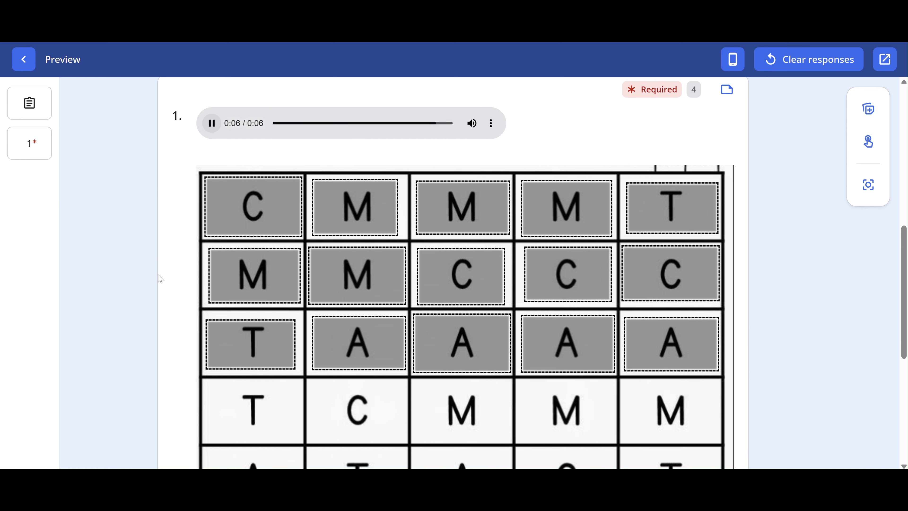
{"action": "scroll", "coordinate": [160, 278], "scroll_direction": "down", "scroll_amount": 7}
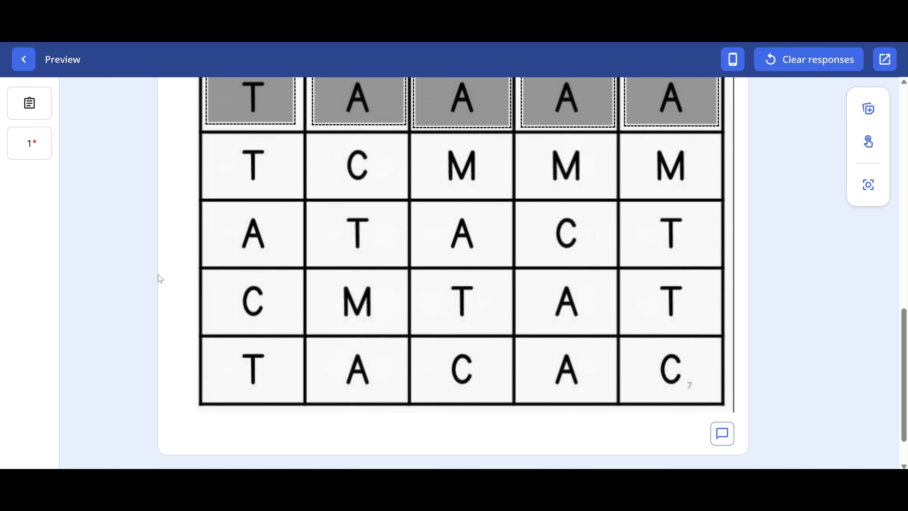
{"action": "scroll", "coordinate": [159, 278], "scroll_direction": "up", "scroll_amount": 8}
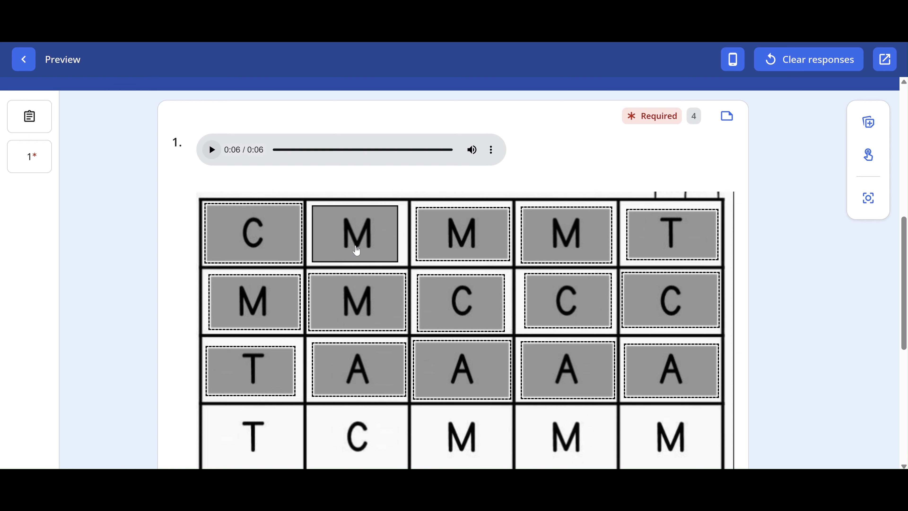
Step: In the preview, select the first row's second and third cells, the second row's second and third, and the third row's first and second
{"action": "left_click", "coordinate": [356, 251]}
{"action": "left_click", "coordinate": [361, 303]}
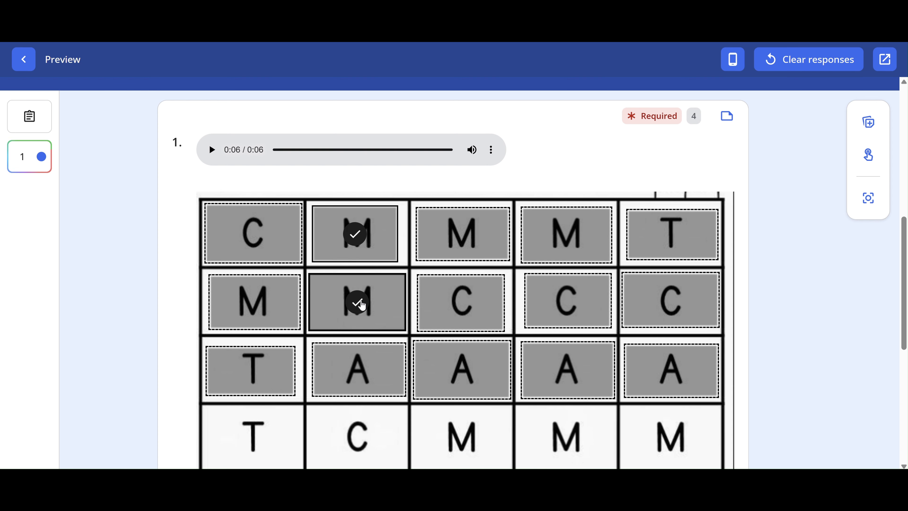
{"action": "left_click", "coordinate": [445, 302]}
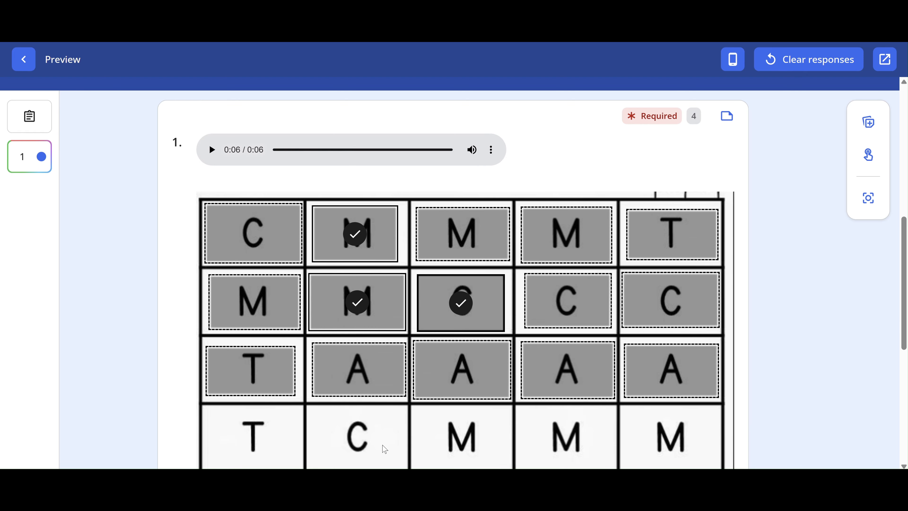
{"action": "left_click", "coordinate": [377, 379]}
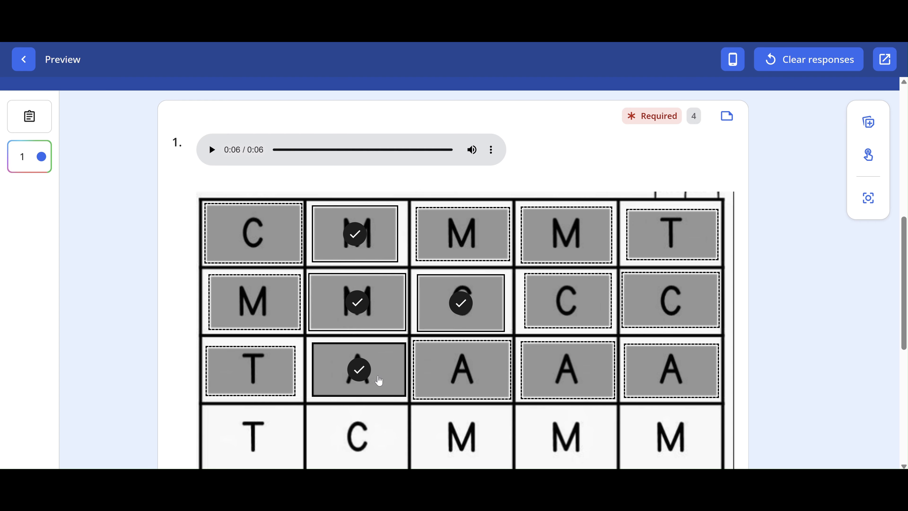
{"action": "left_click", "coordinate": [267, 372]}
{"action": "left_click", "coordinate": [476, 243]}
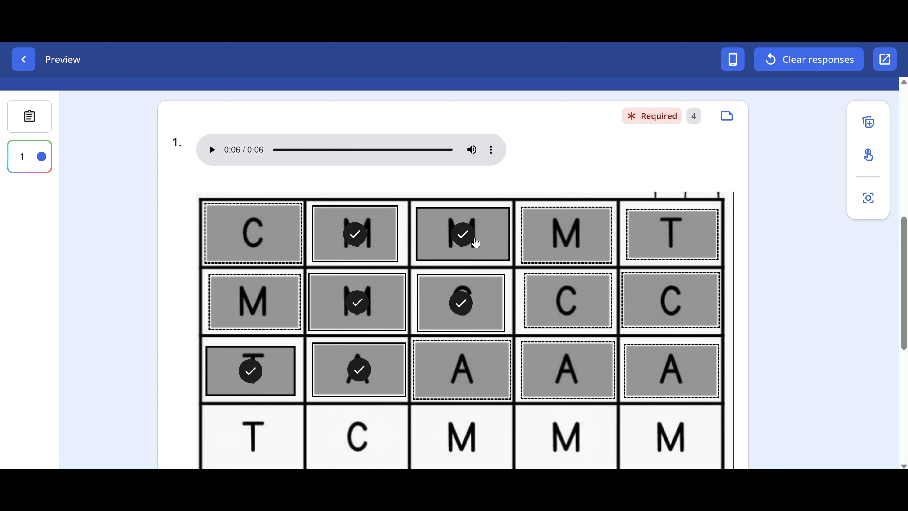